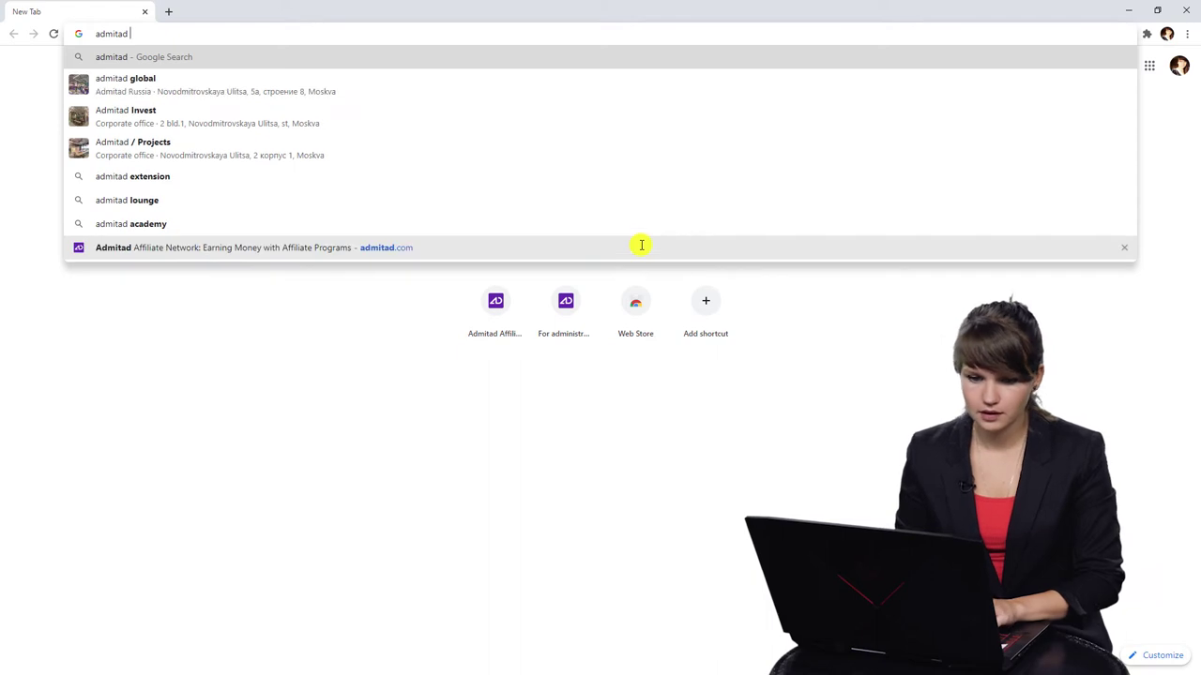
# Step: Search Google for 'admitad extension' and open the Admitad Extension Chrome Web Store listing
pyautogui.write('ension')
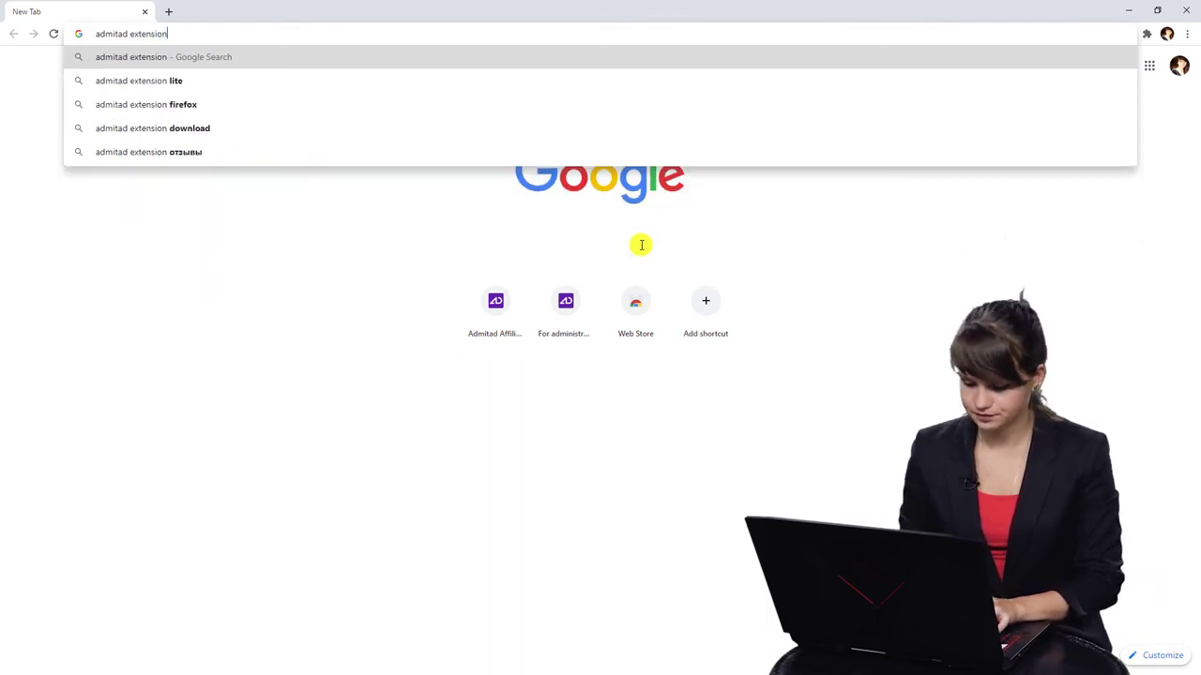
pyautogui.press('Return')
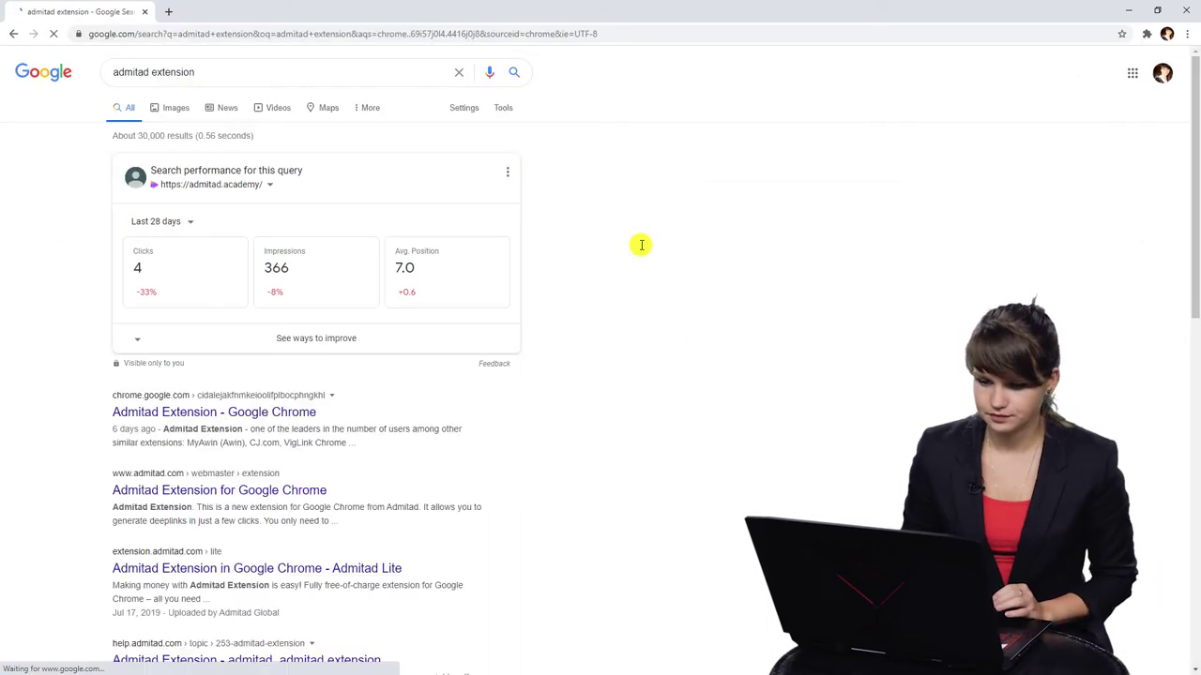
pyautogui.click(289, 415)
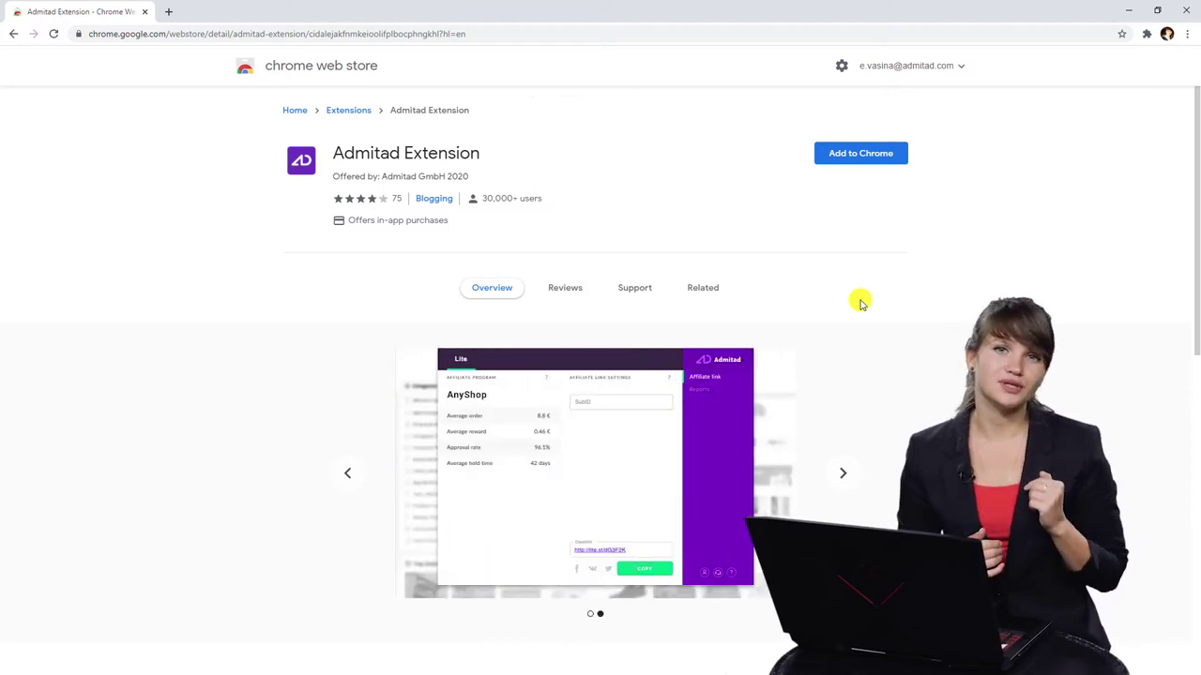
# Step: Add Admitad Extension to Chrome and dismiss the installation notice
pyautogui.click(860, 157)
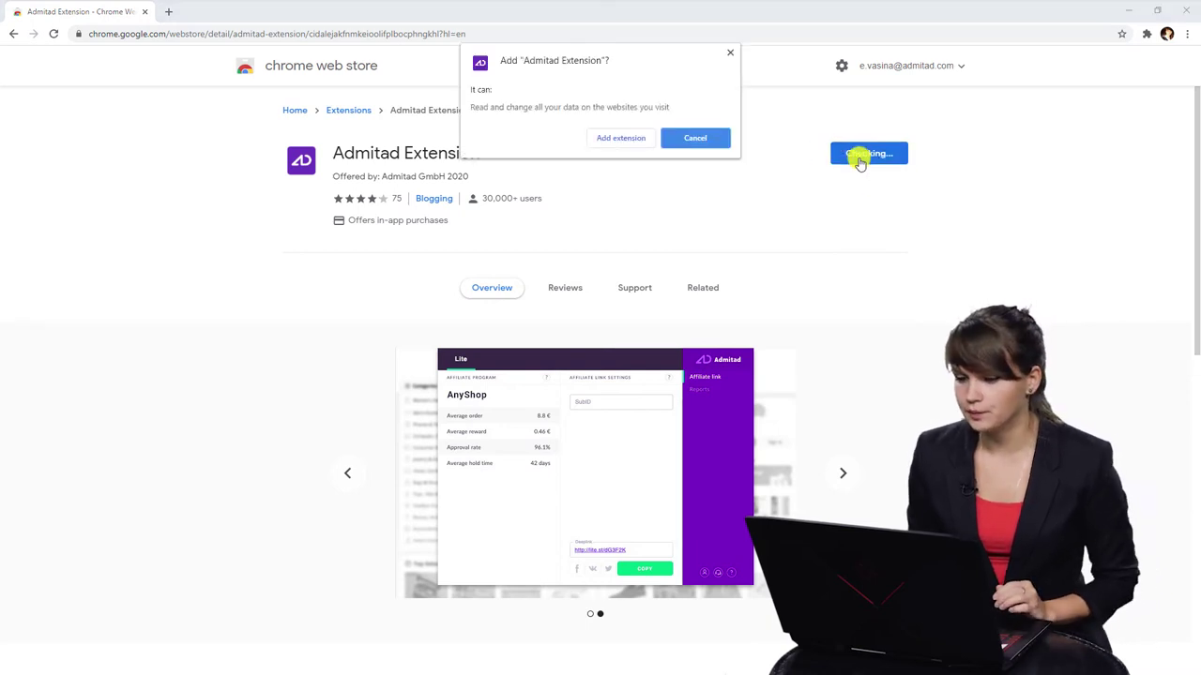
pyautogui.click(619, 141)
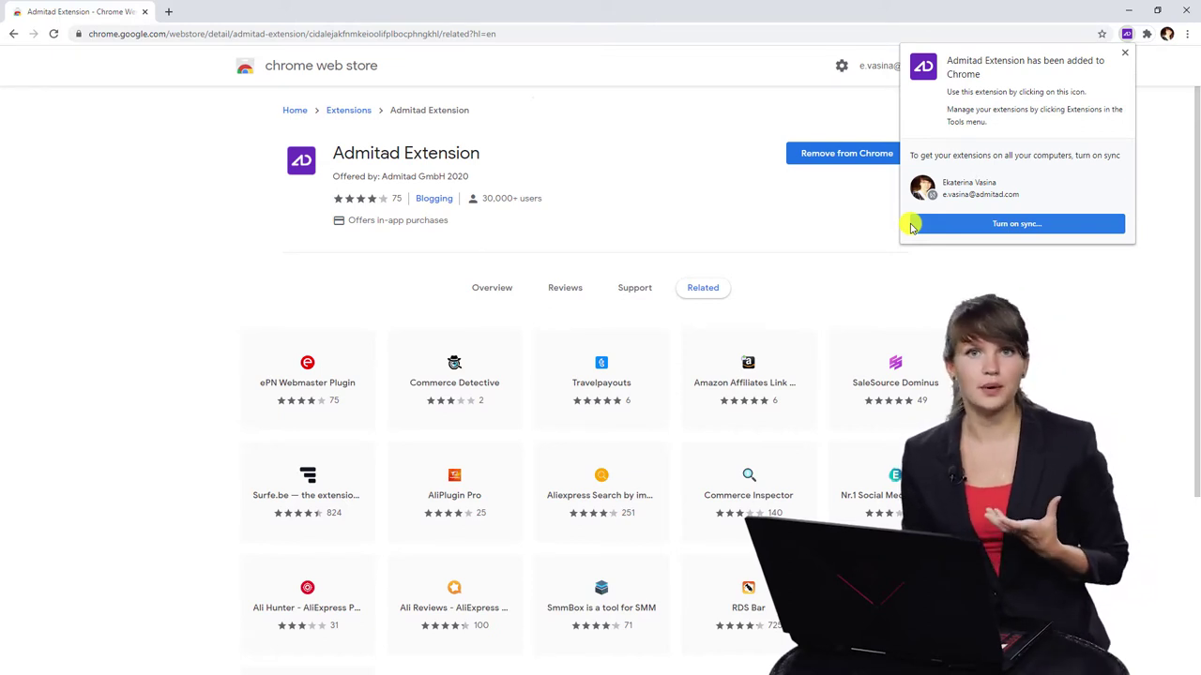
pyautogui.click(1128, 60)
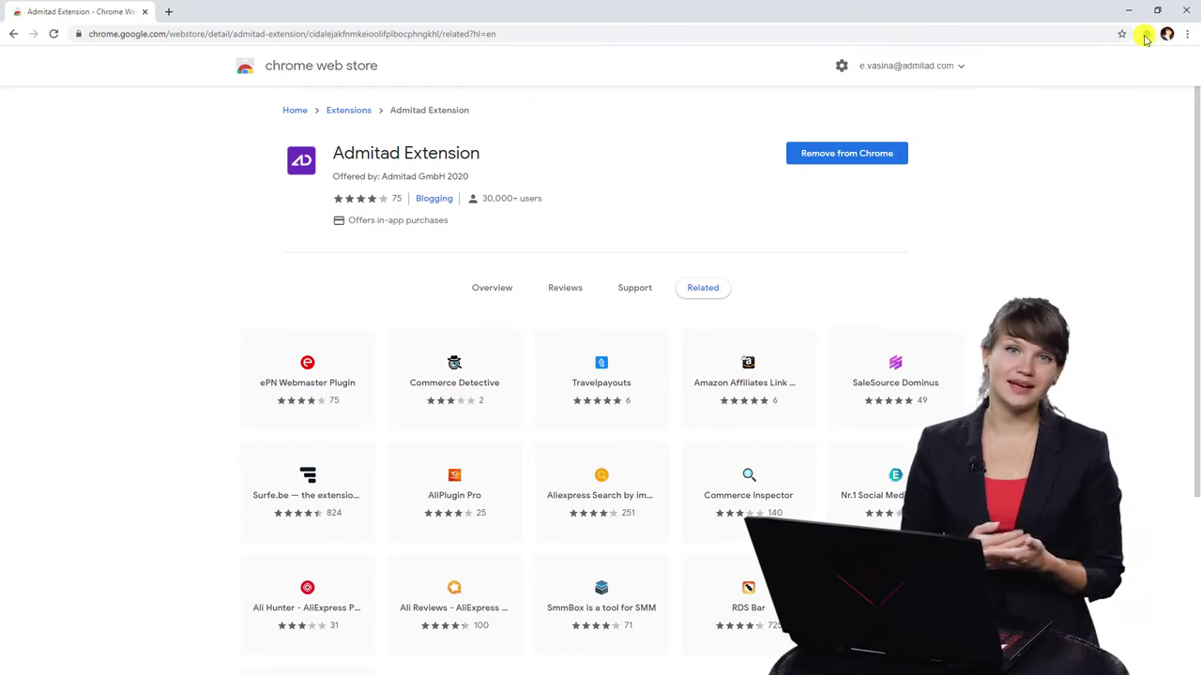
# Step: Pin Admitad Extension to the toolbar and bring up its log-in popup
pyautogui.click(1146, 35)
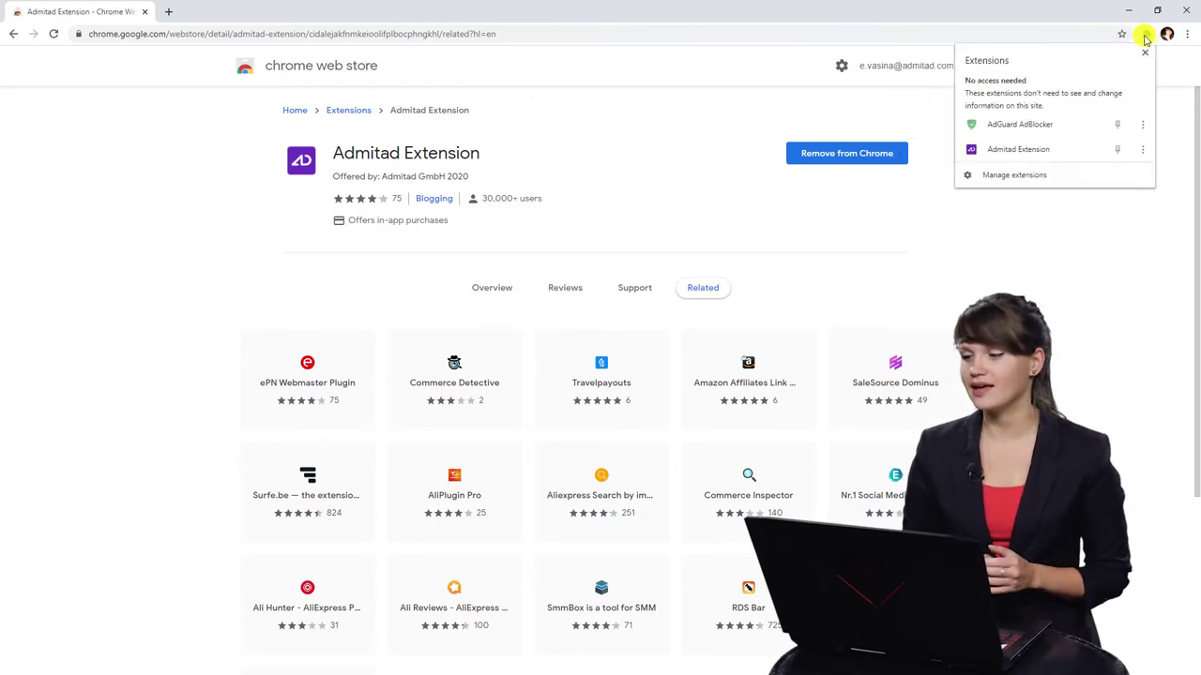
pyautogui.click(1117, 149)
pyautogui.click(1116, 268)
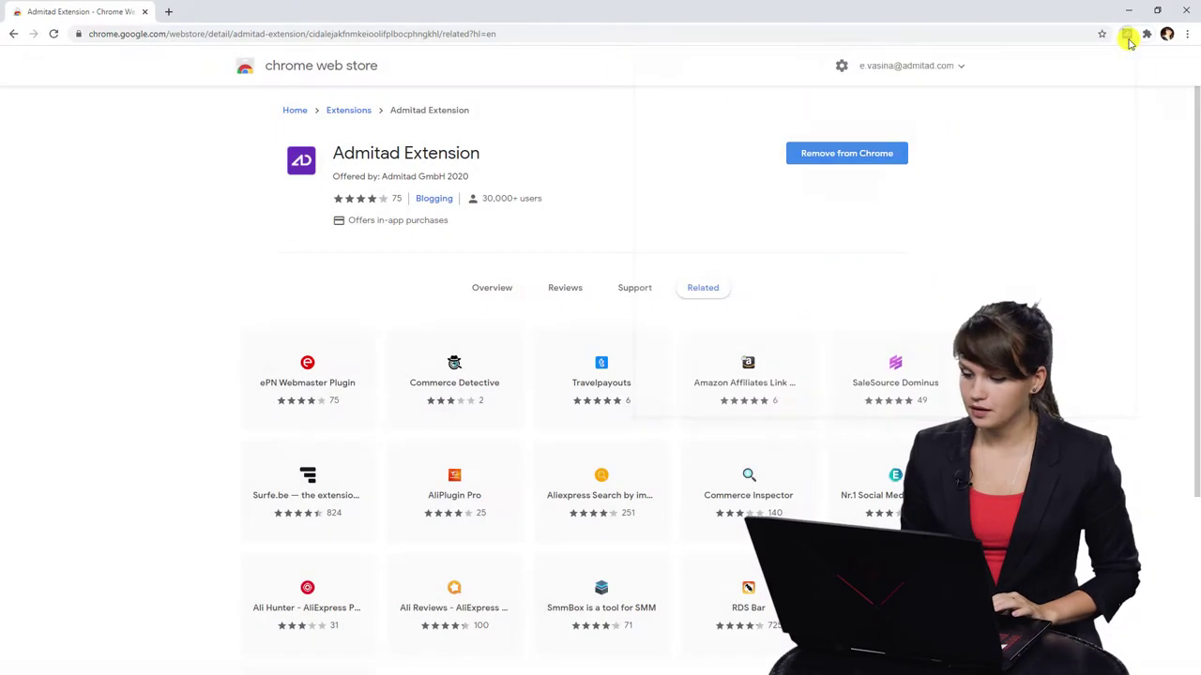
pyautogui.click(1126, 35)
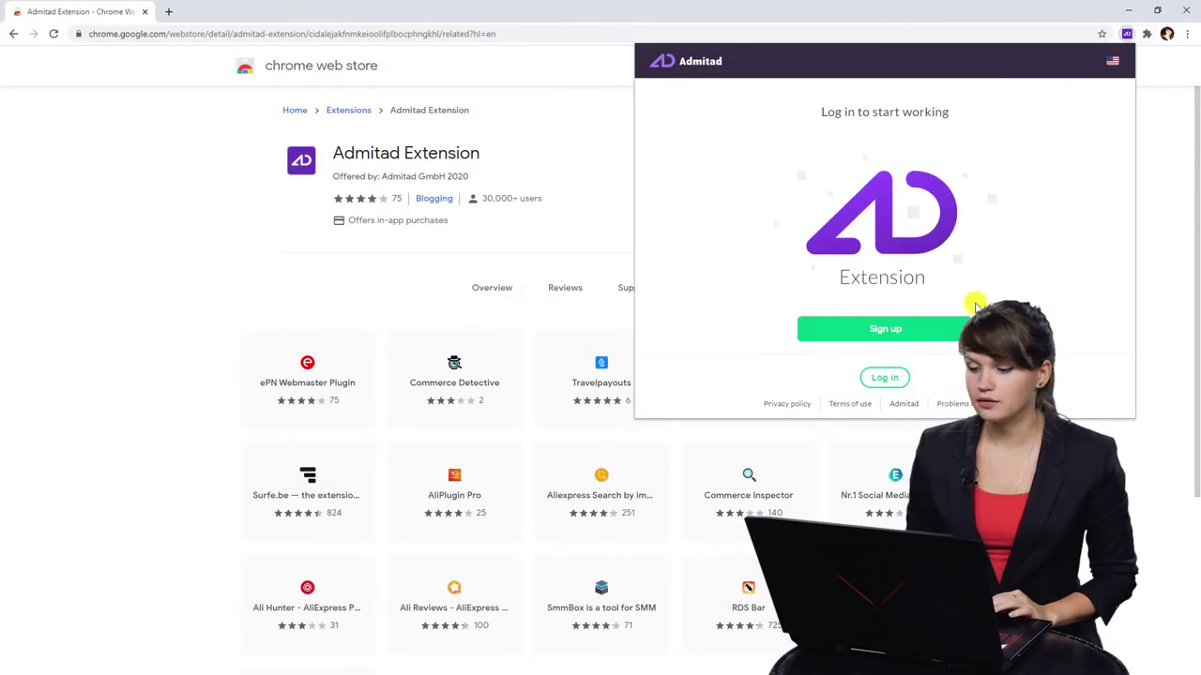
# Step: Choose Sign up in the Admitad Extension popup to open publisher registration
pyautogui.click(887, 329)
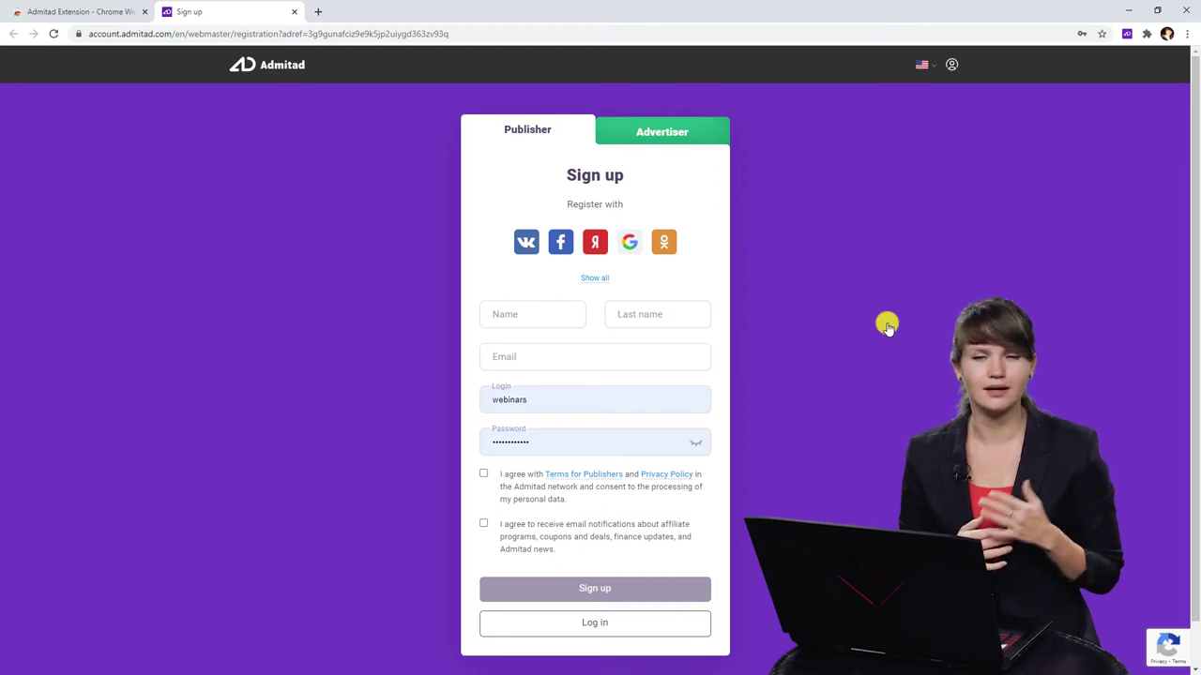
# Step: Enter the user's first name and last name in the sign-up form
pyautogui.click(514, 323)
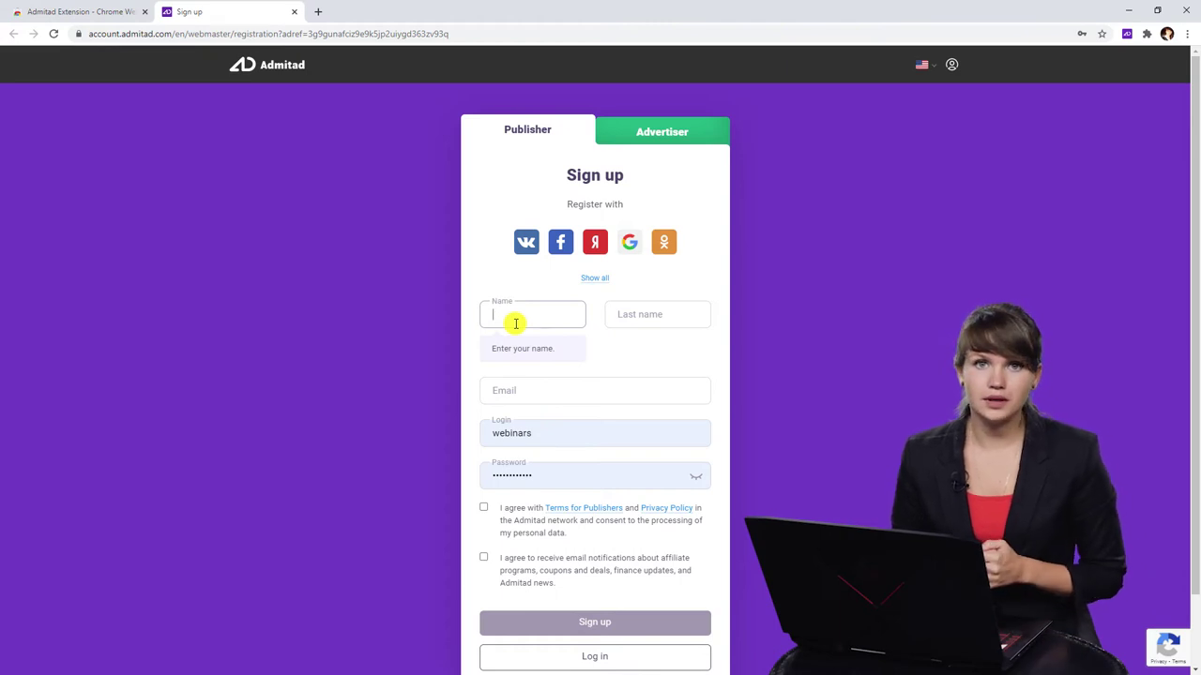
pyautogui.write('Ek')
pyautogui.press('BackSpace')
pyautogui.press('BackSpace')
pyautogui.write('Kate')
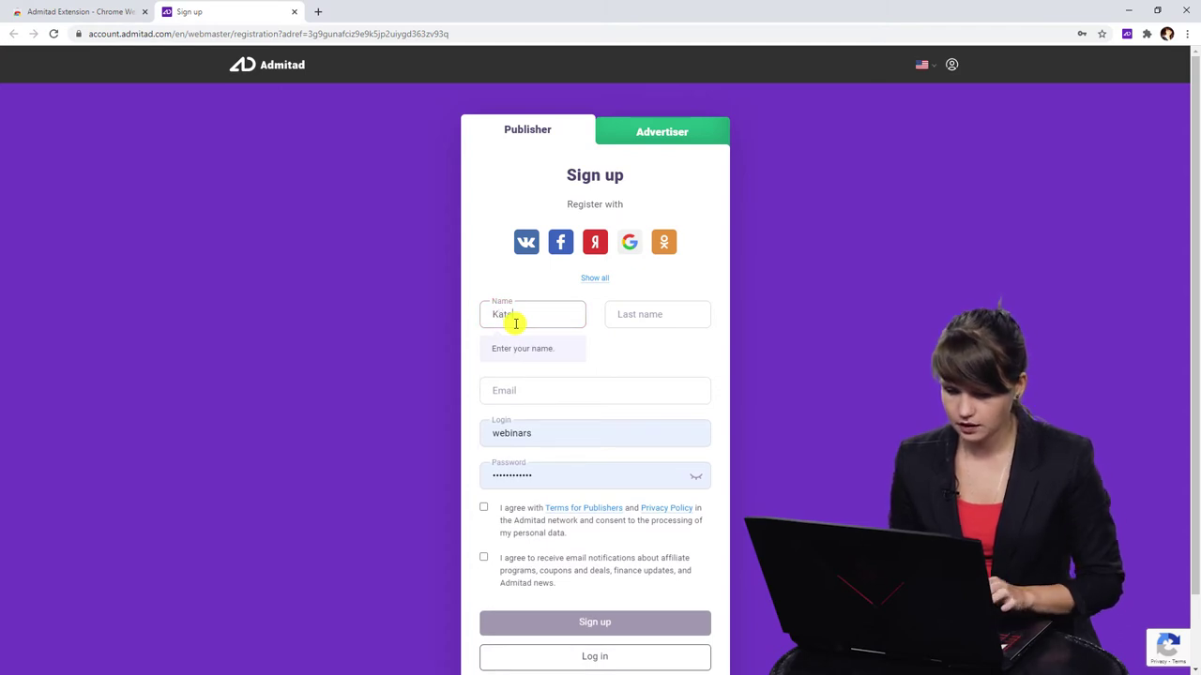
pyautogui.click(649, 319)
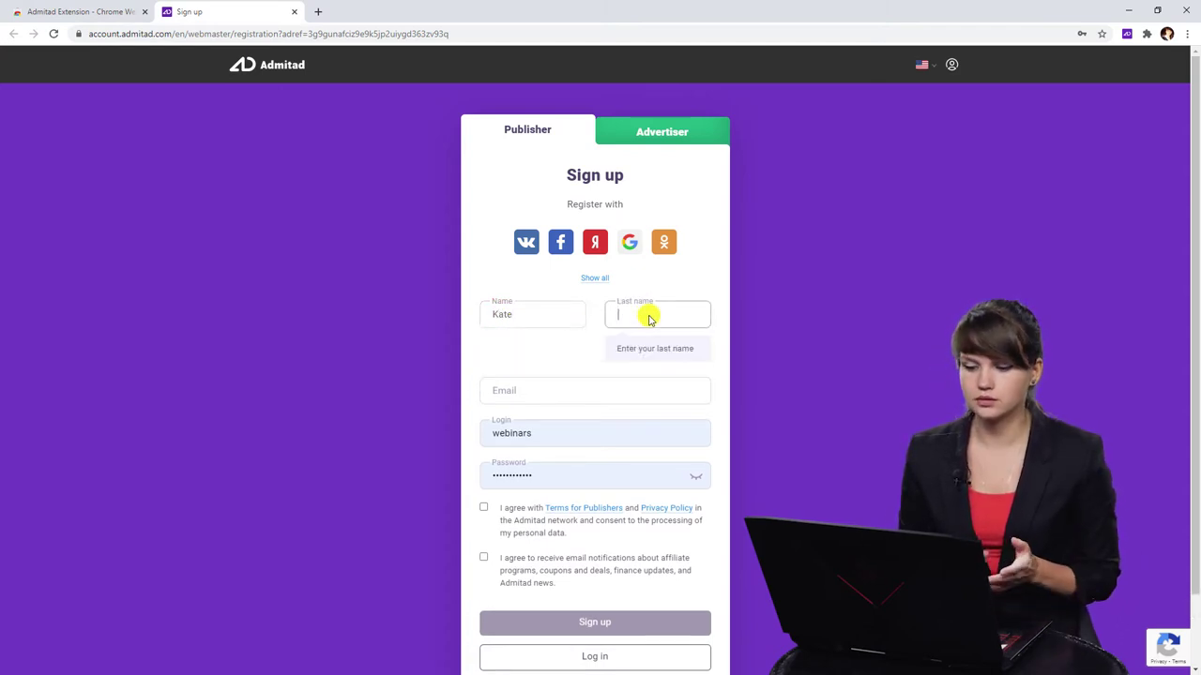
pyautogui.write('V')
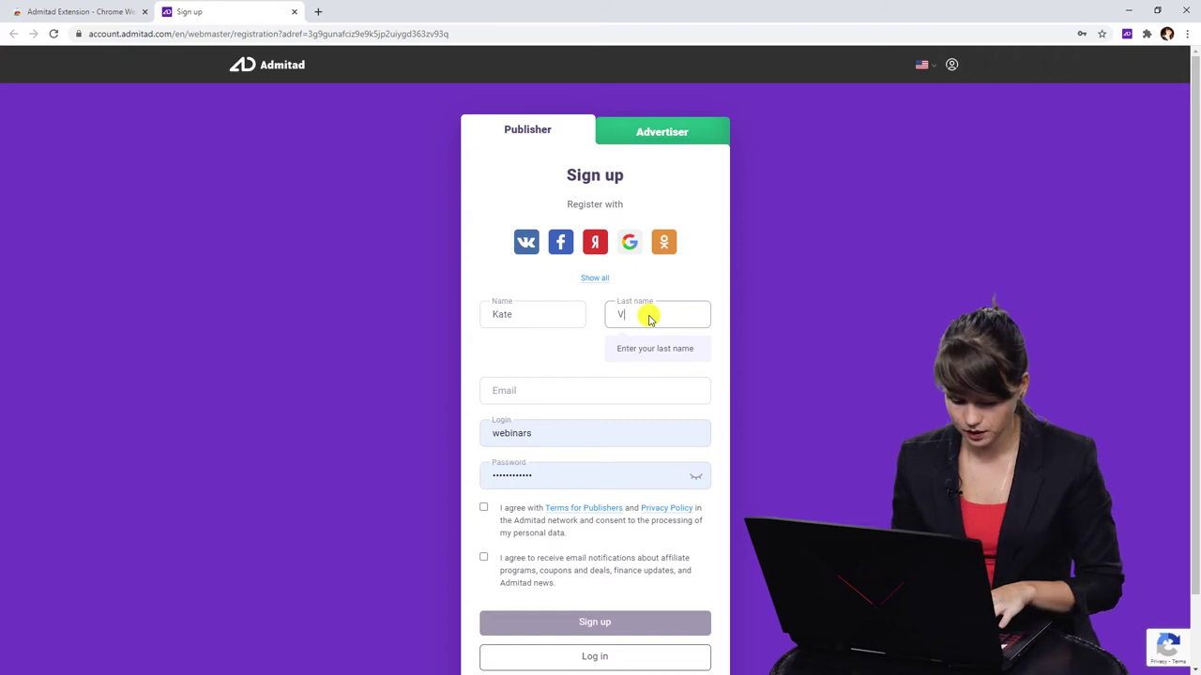
# Step: Enter the user's e-mail address in the Email field
pyautogui.scroll(-1, 813, 392)
pyautogui.click(645, 310)
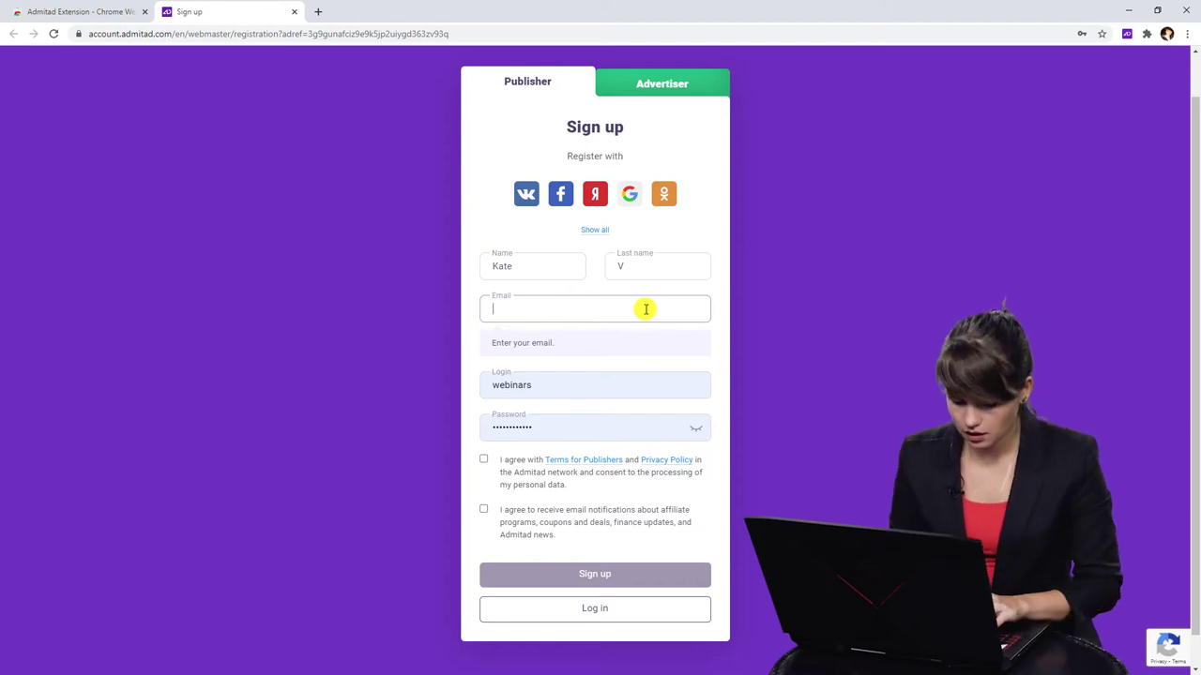
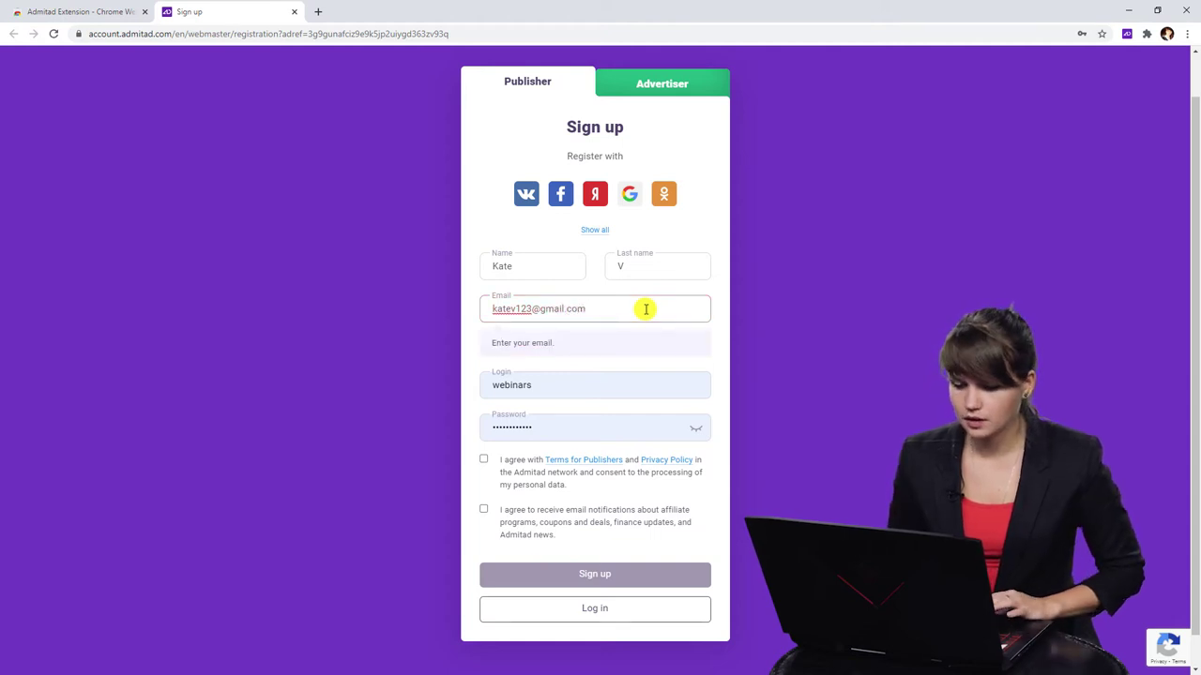
pyautogui.click(560, 388)
# Step: Replace the prefilled login with the user's chosen login name
pyautogui.press('BackSpace')
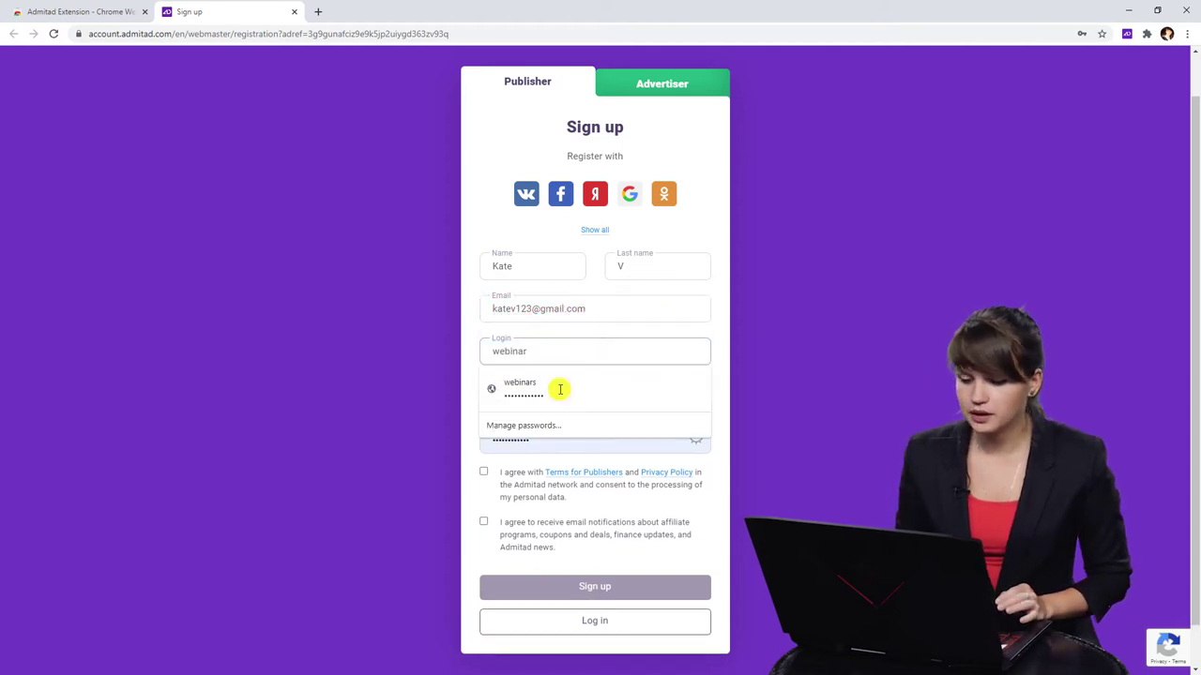
pyautogui.press('BackSpace')
pyautogui.press('BackSpace')
pyautogui.press('BackSpace')
pyautogui.press('BackSpace')
pyautogui.press('BackSpace')
pyautogui.press('BackSpace')
pyautogui.press('BackSpace')
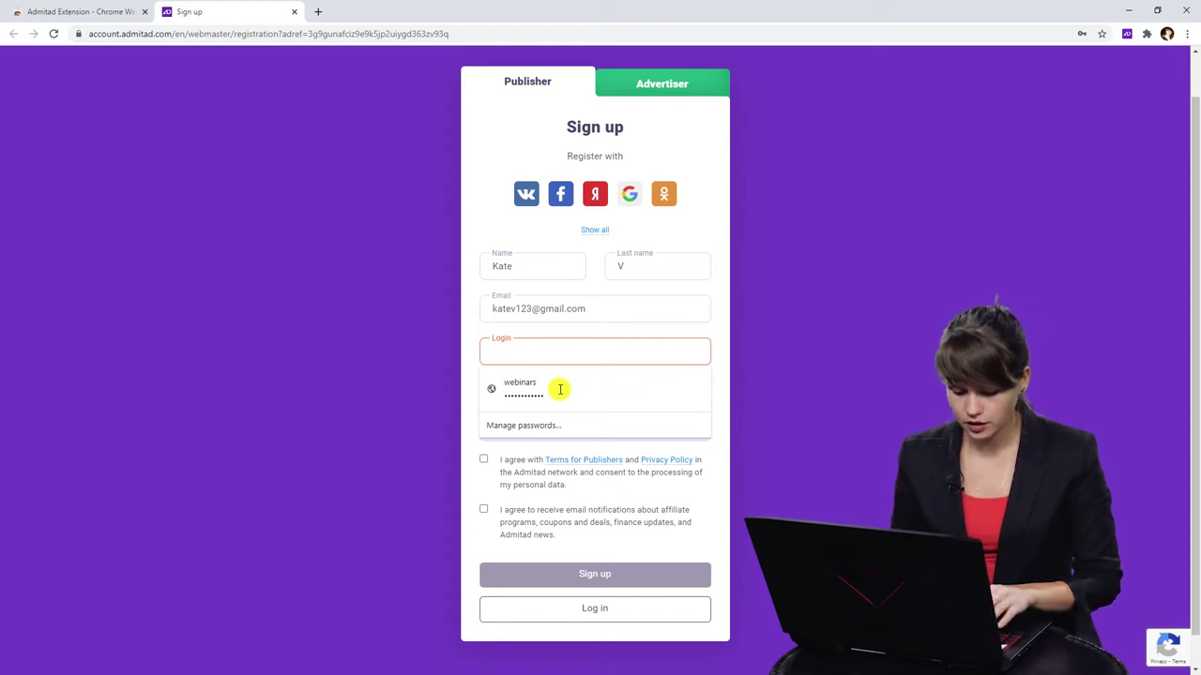
pyautogui.write('kat')
pyautogui.press('BackSpace')
pyautogui.press('BackSpace')
pyautogui.write('ate123')
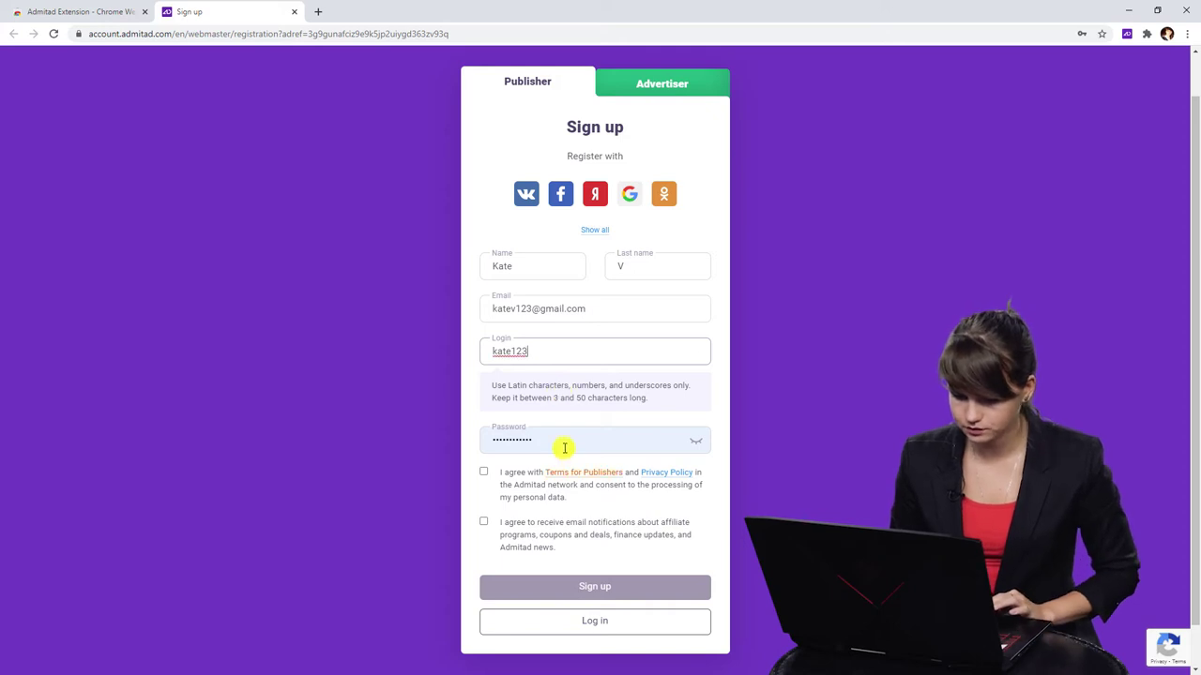
# Step: Replace the prefilled password with the account password
pyautogui.click(564, 448)
pyautogui.click(558, 441)
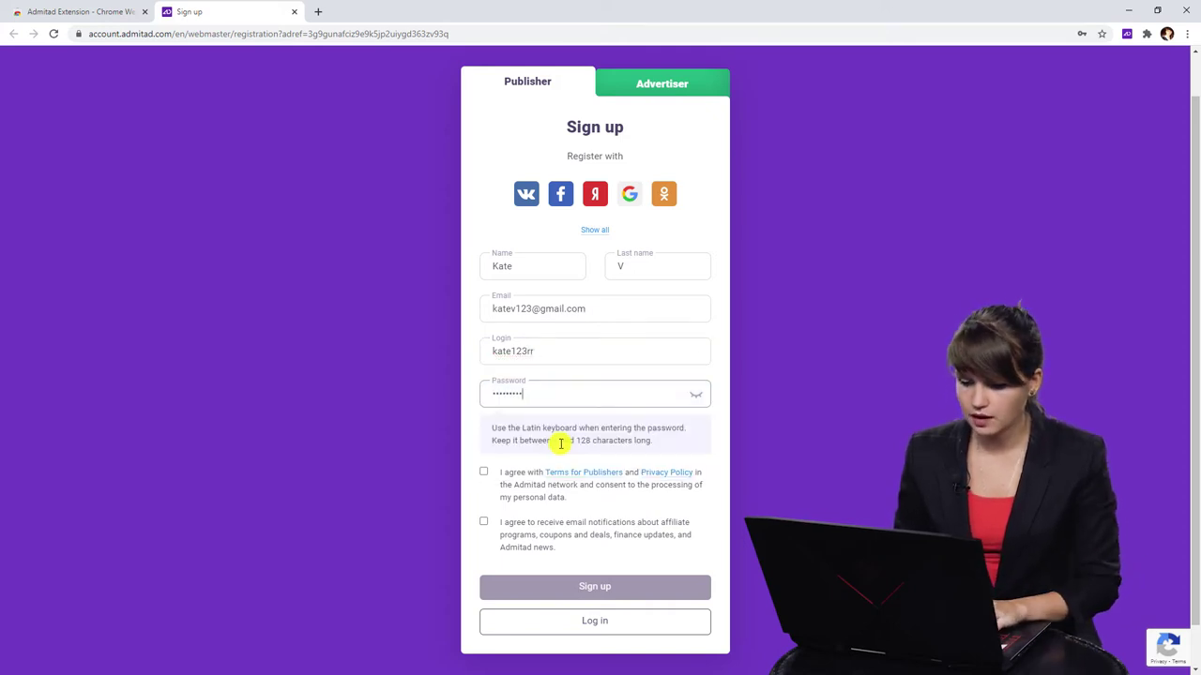
pyautogui.press('Down')
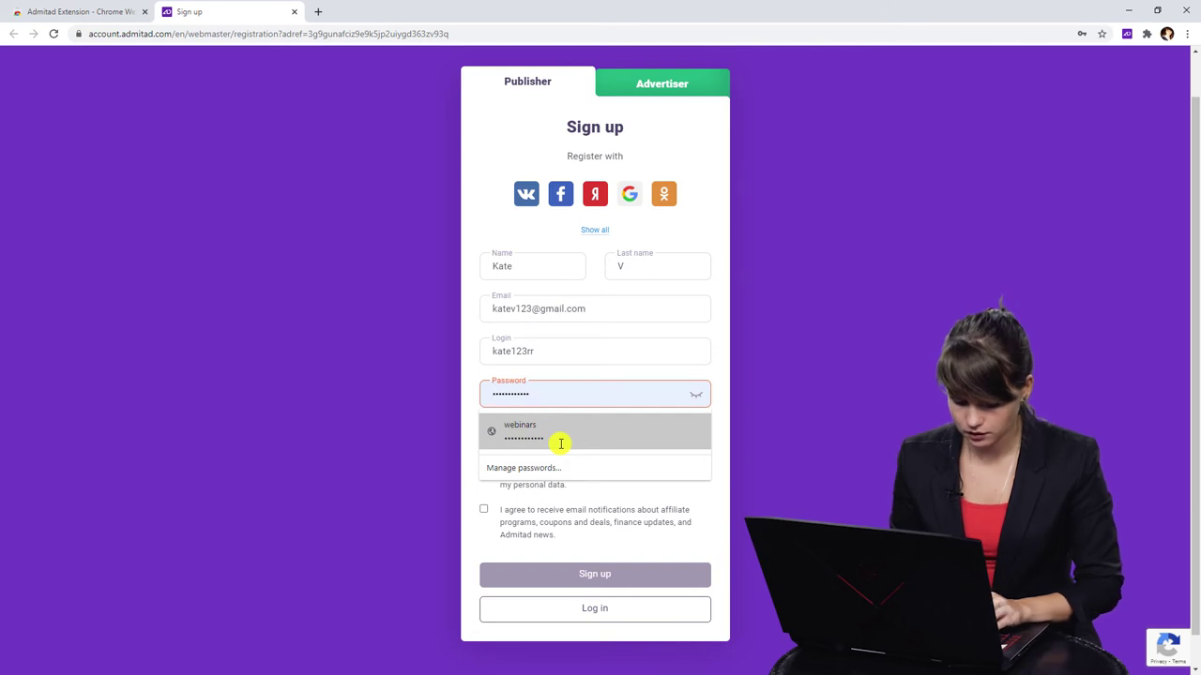
pyautogui.click(829, 466)
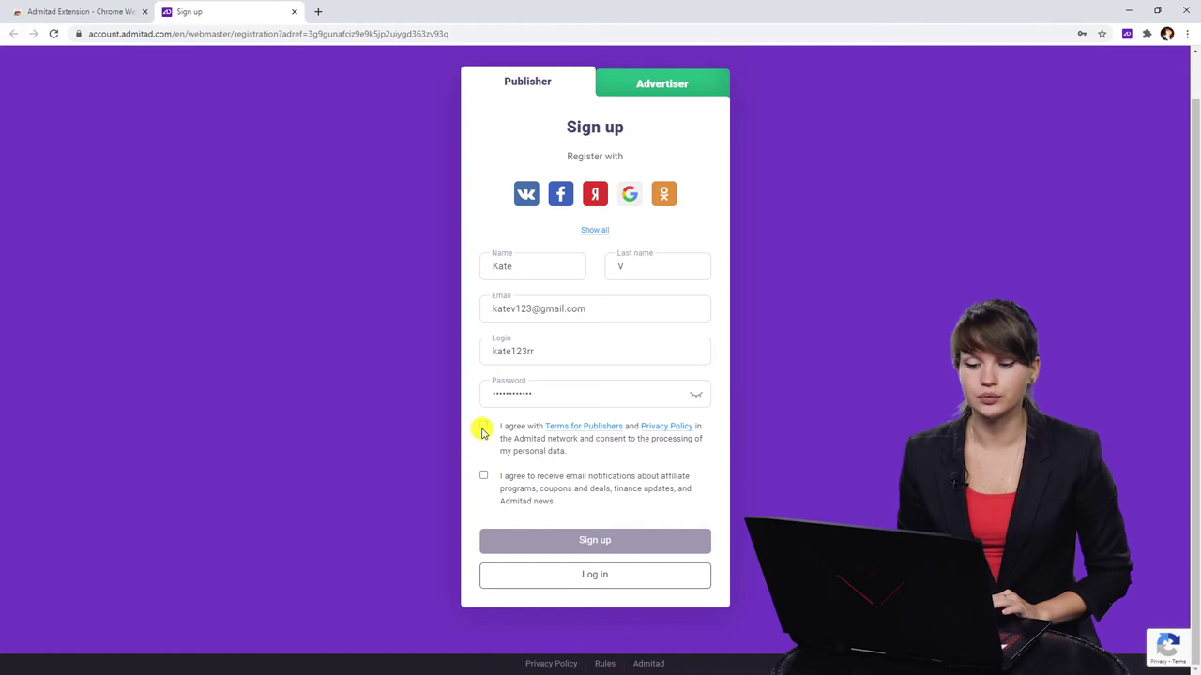
# Step: Tick agreement to the publisher terms and privacy policy and opt in to e-mail notifications
pyautogui.click(483, 428)
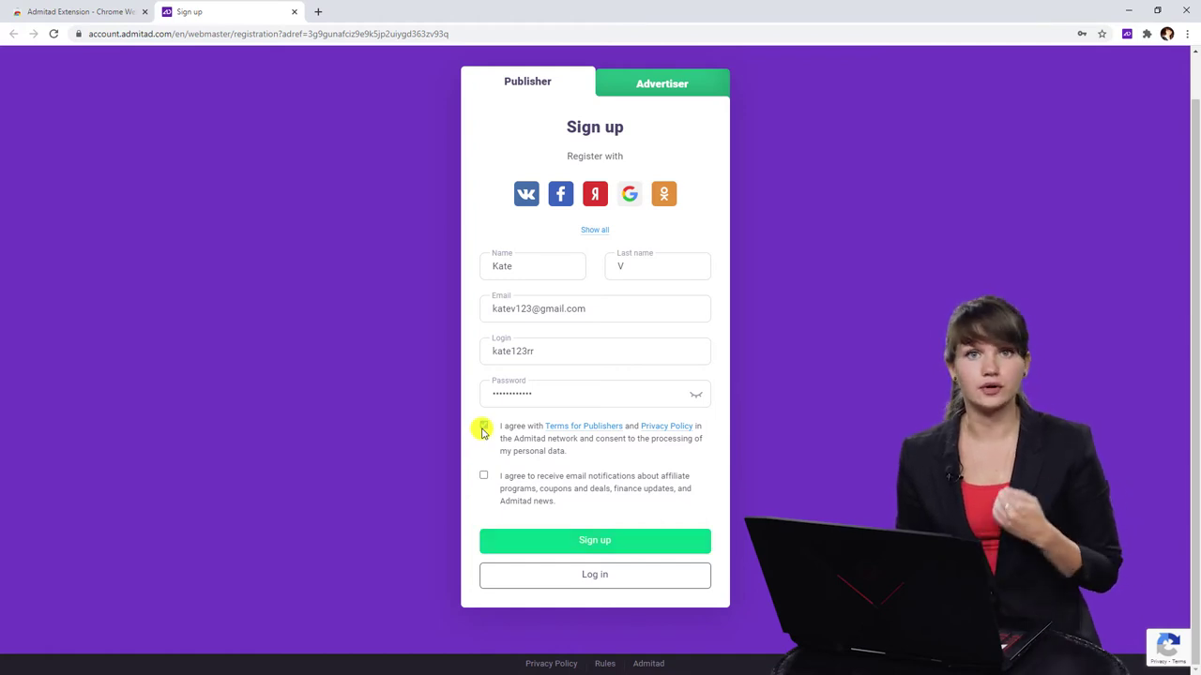
pyautogui.click(484, 476)
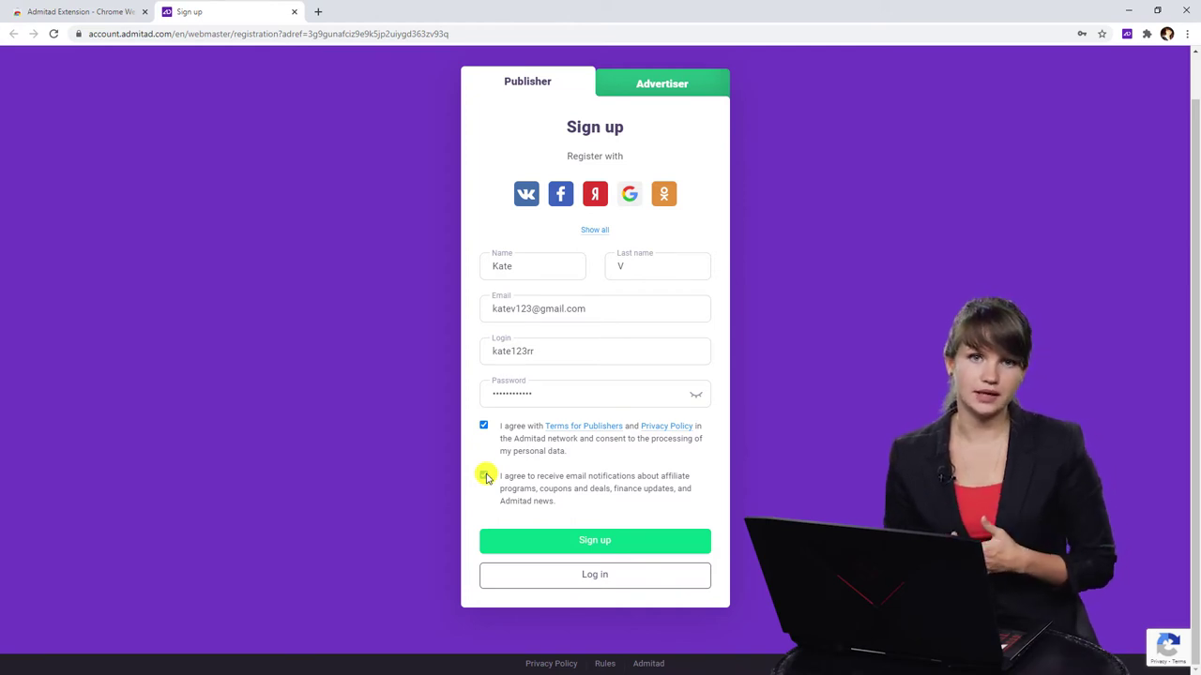
pyautogui.click(484, 475)
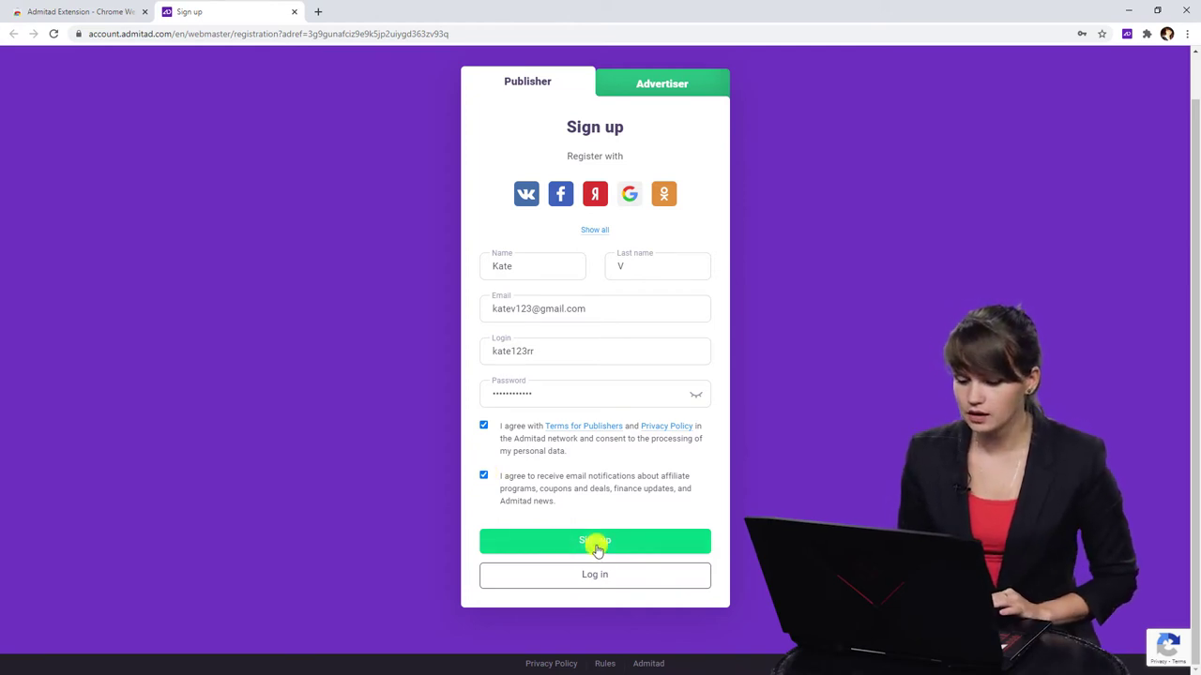
# Step: Submit the publisher registration and read through the What's next steps
pyautogui.click(595, 544)
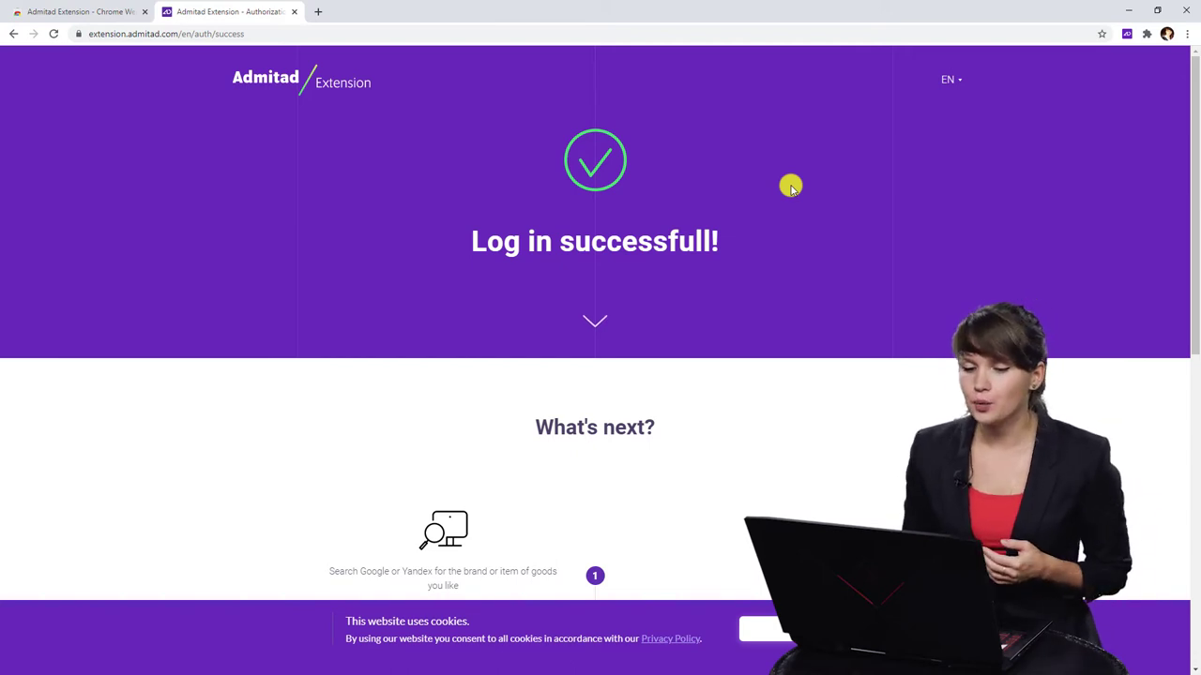
pyautogui.scroll(-2, 791, 188)
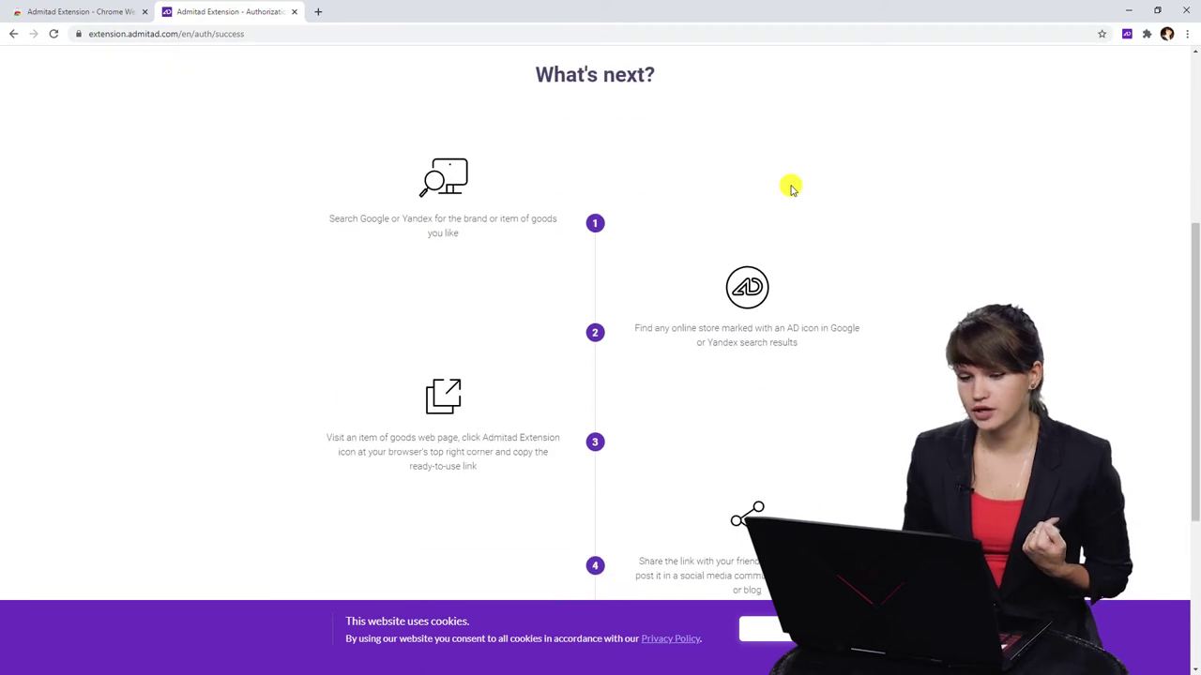
pyautogui.scroll(-2, 791, 189)
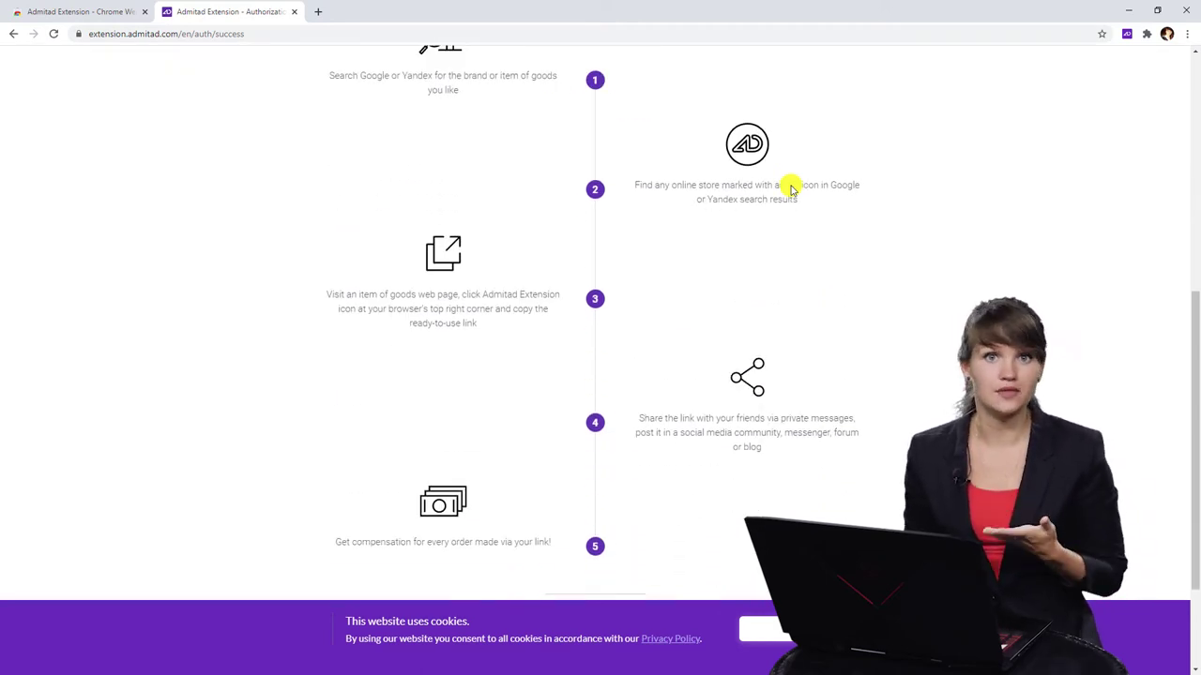
pyautogui.scroll(-2, 791, 188)
# Step: Accept the cookie notice and open a new browser tab
pyautogui.scroll(7, 791, 187)
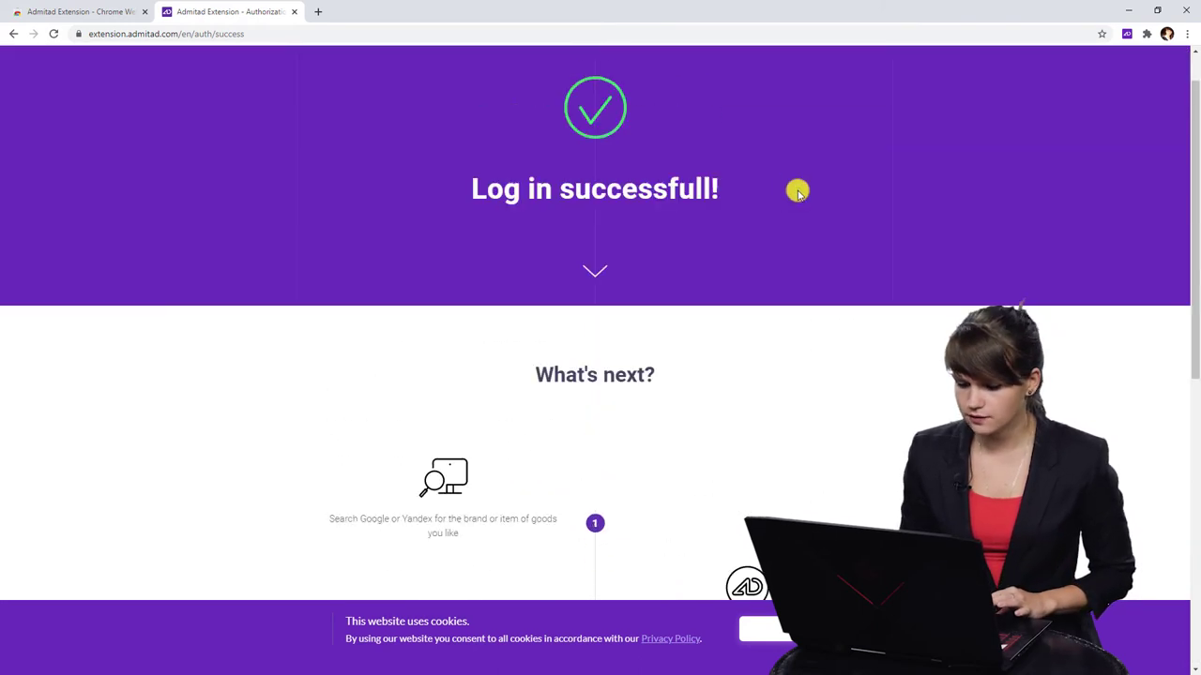
pyautogui.click(767, 629)
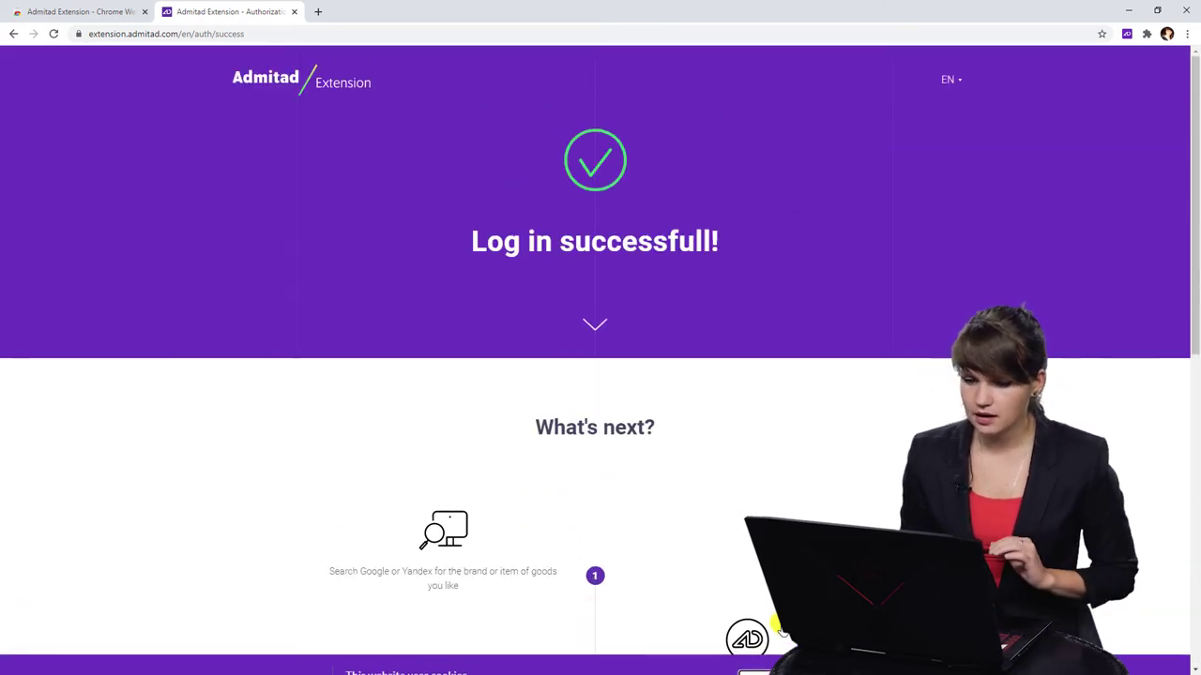
pyautogui.click(318, 11)
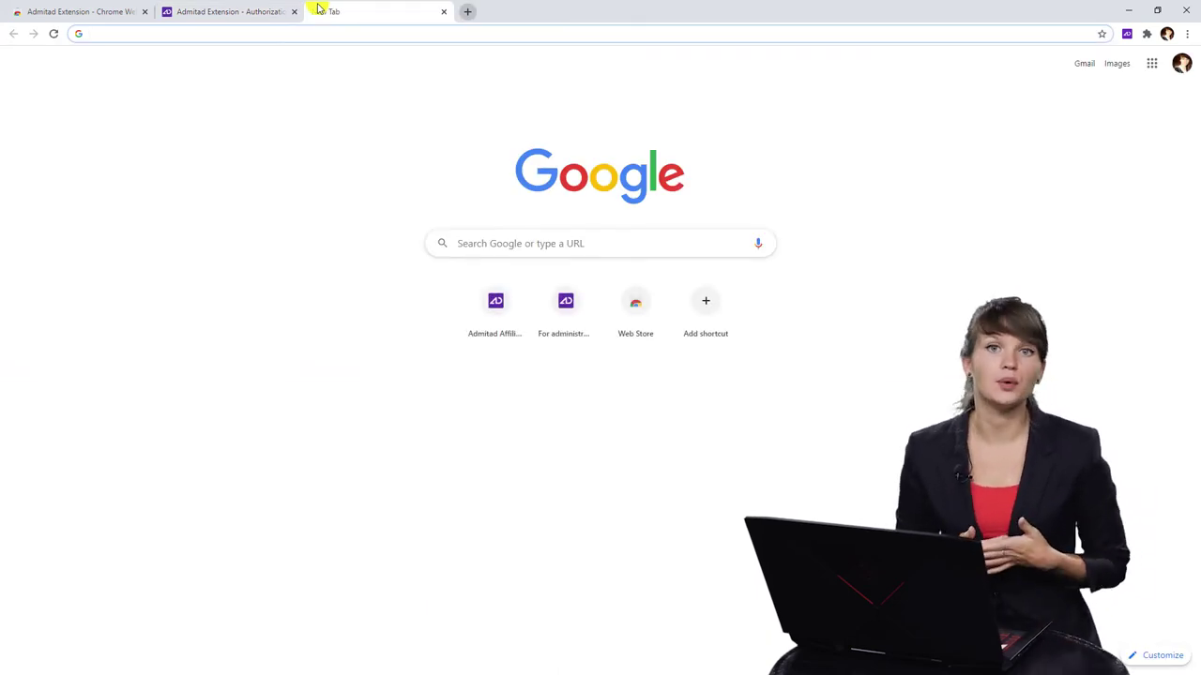
# Step: Search Google for 'iphone 11 case' and find the CASETiFY result marked with the Admitad icon
pyautogui.click(498, 247)
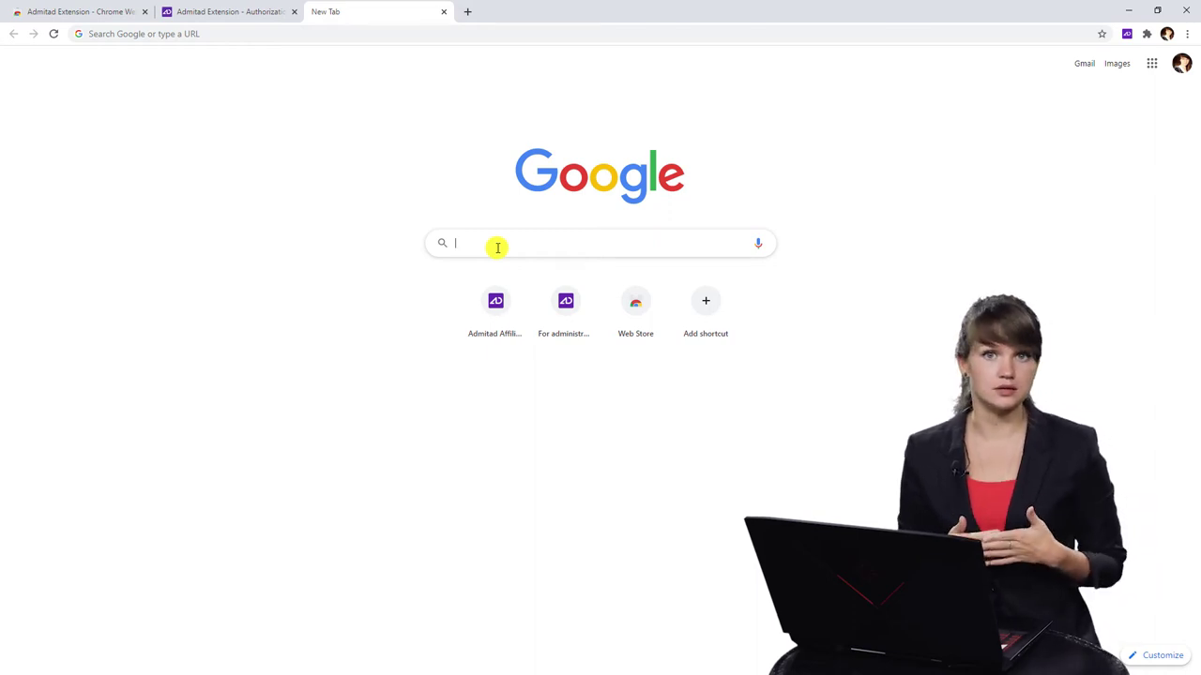
pyautogui.write('iphone 11 case')
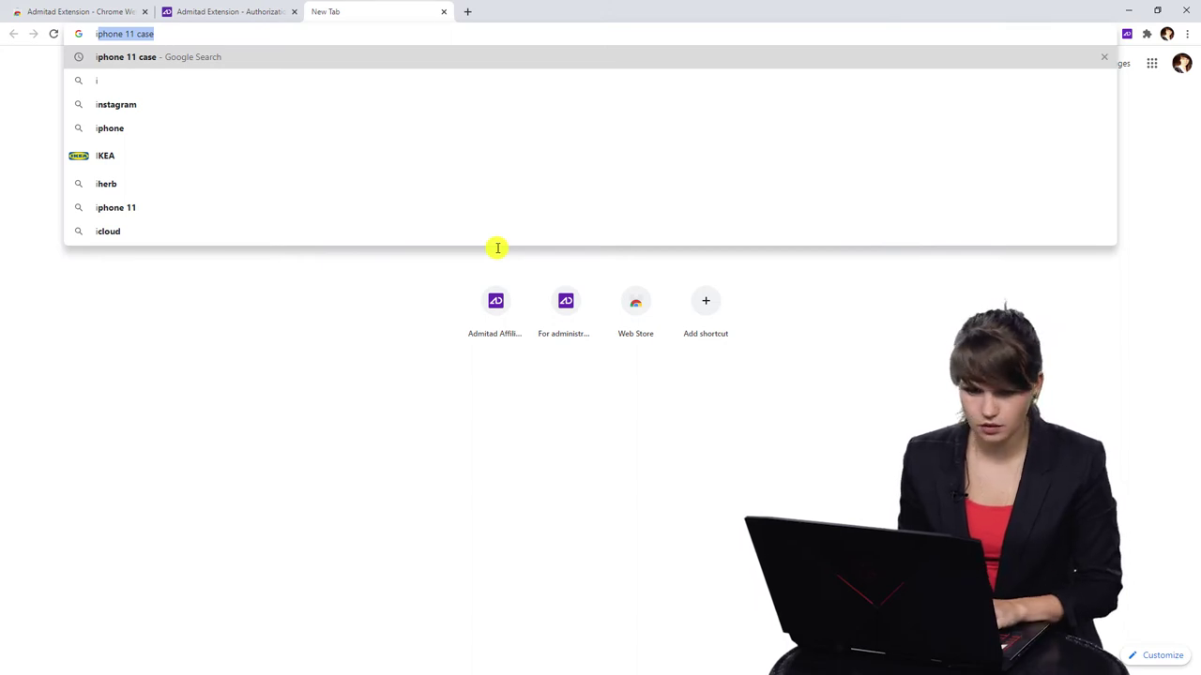
pyautogui.press('Return')
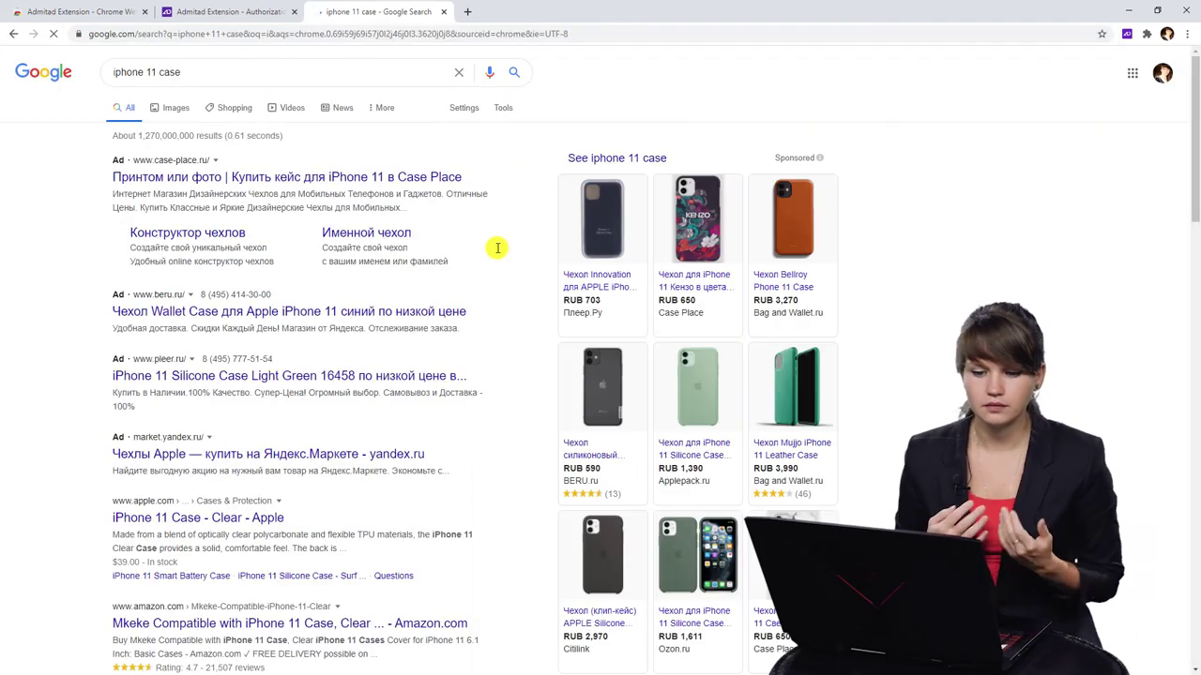
pyautogui.moveTo(497, 250); pyautogui.dragTo(503, 46)
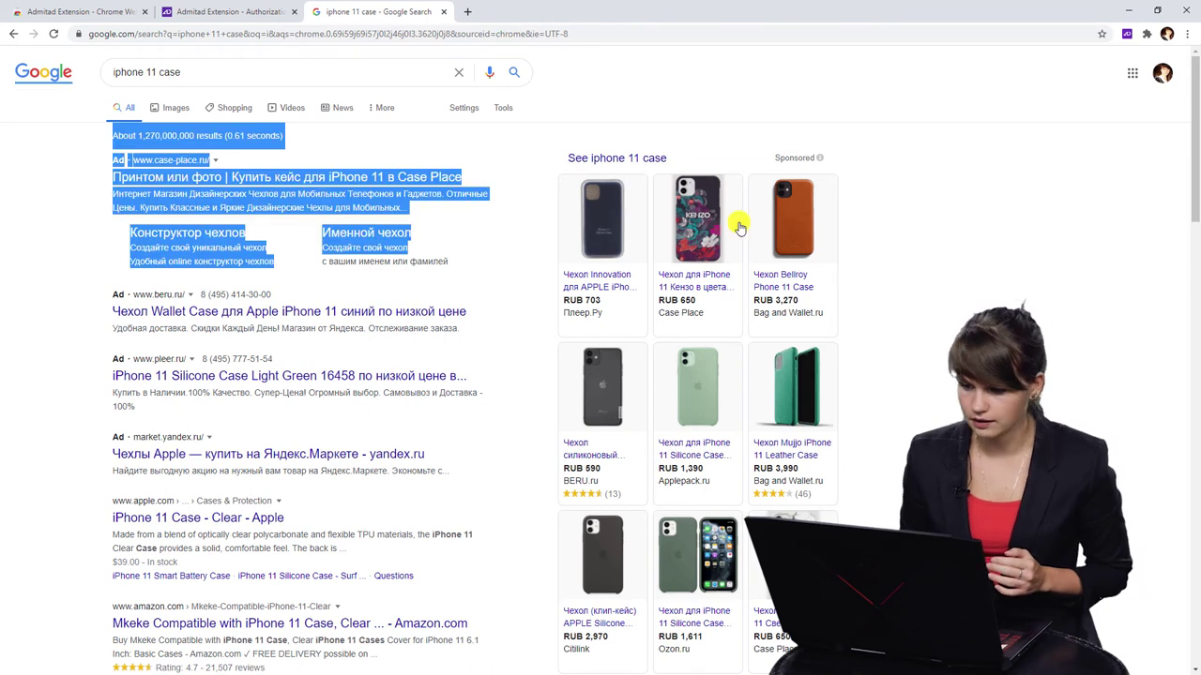
pyautogui.click(961, 297)
pyautogui.scroll(-4, 960, 298)
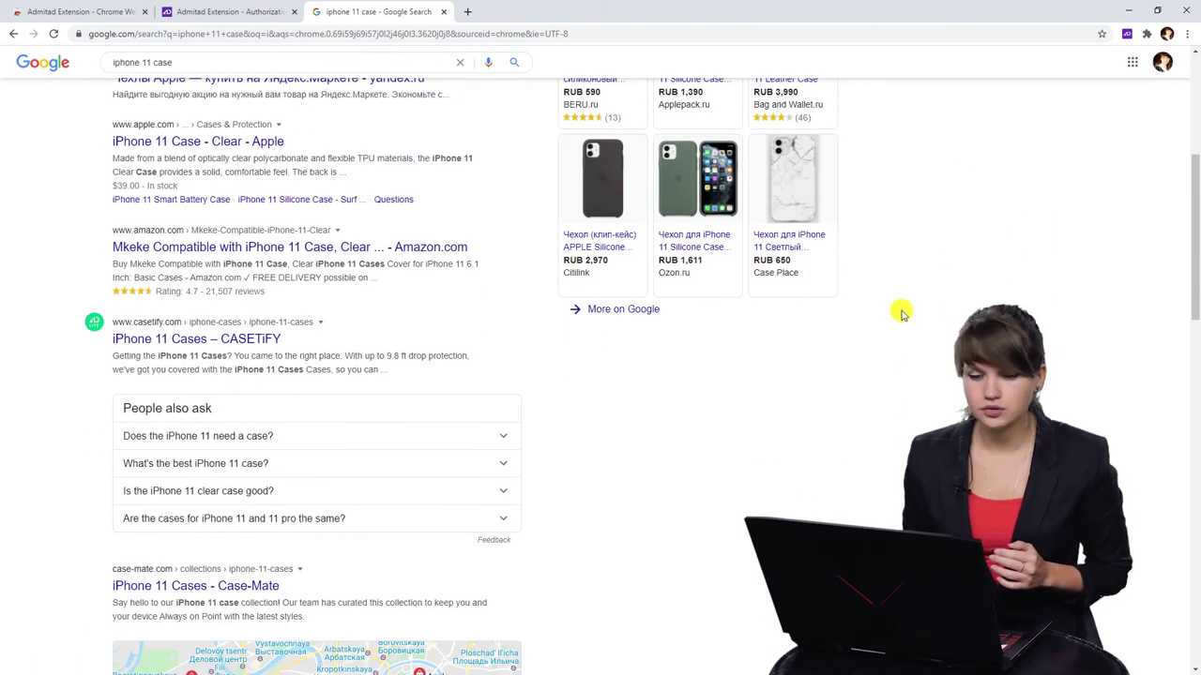
pyautogui.scroll(-1, 901, 314)
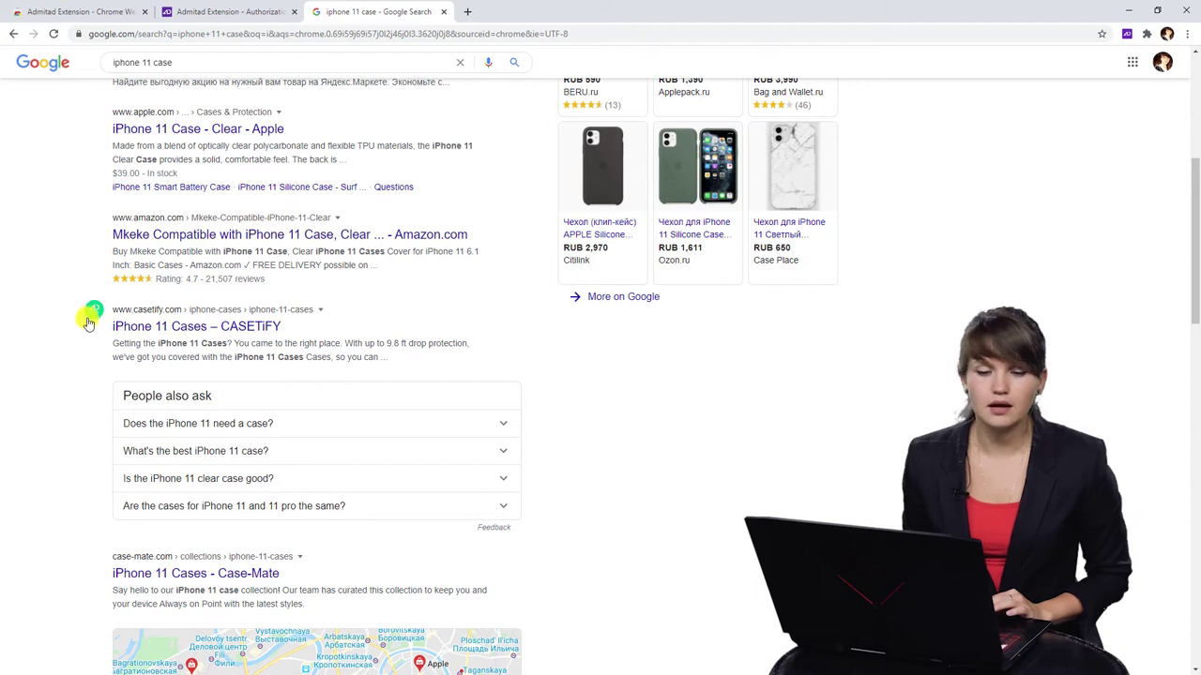
pyautogui.moveTo(95, 312)
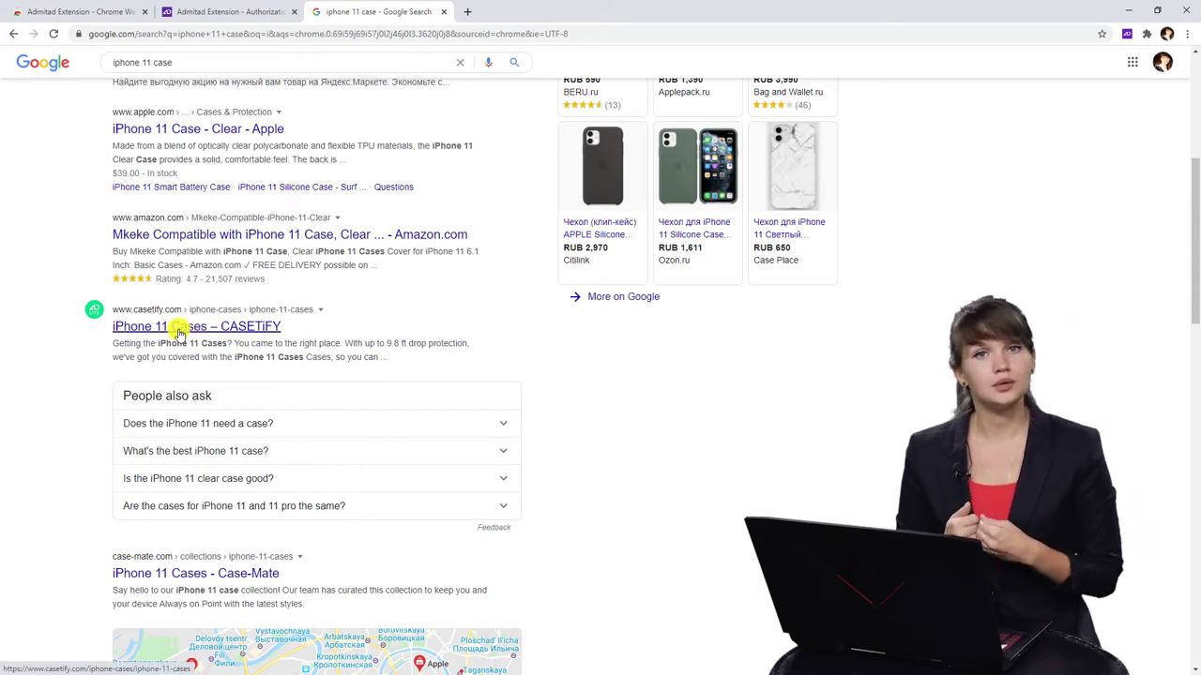
# Step: Open CASETiFY's iPhone 11 cases listing and select the Peekaboo Cat On Rose Gold case ($45 USD)
pyautogui.click(178, 333)
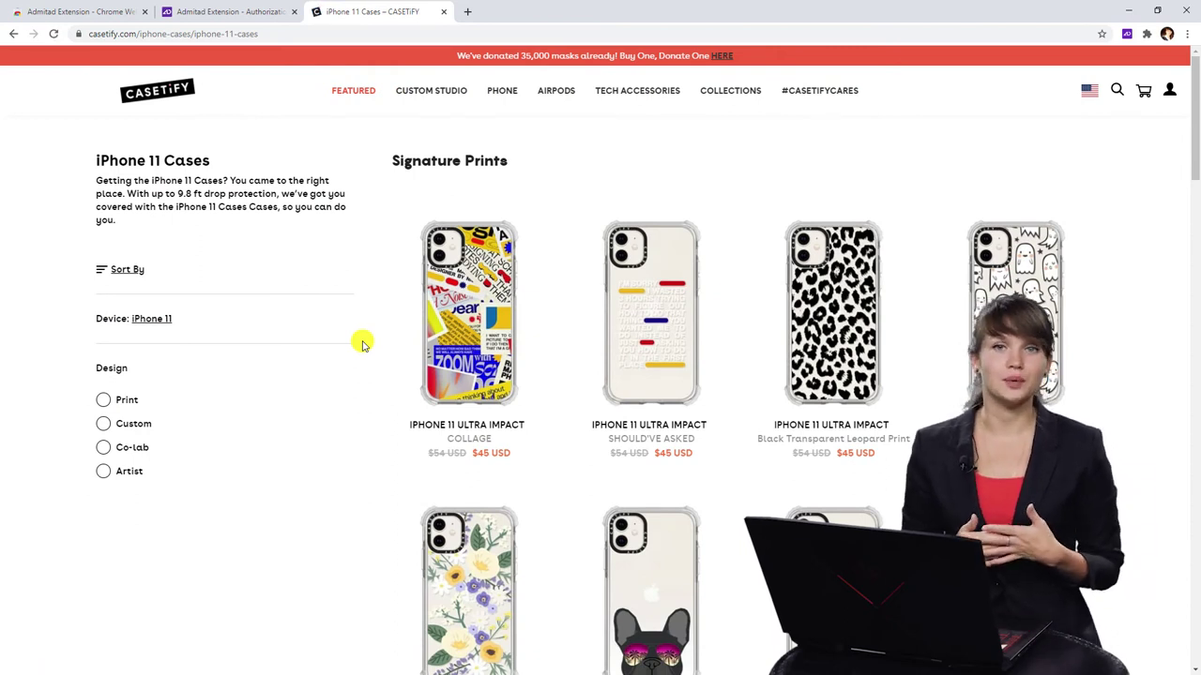
pyautogui.scroll(-4, 363, 345)
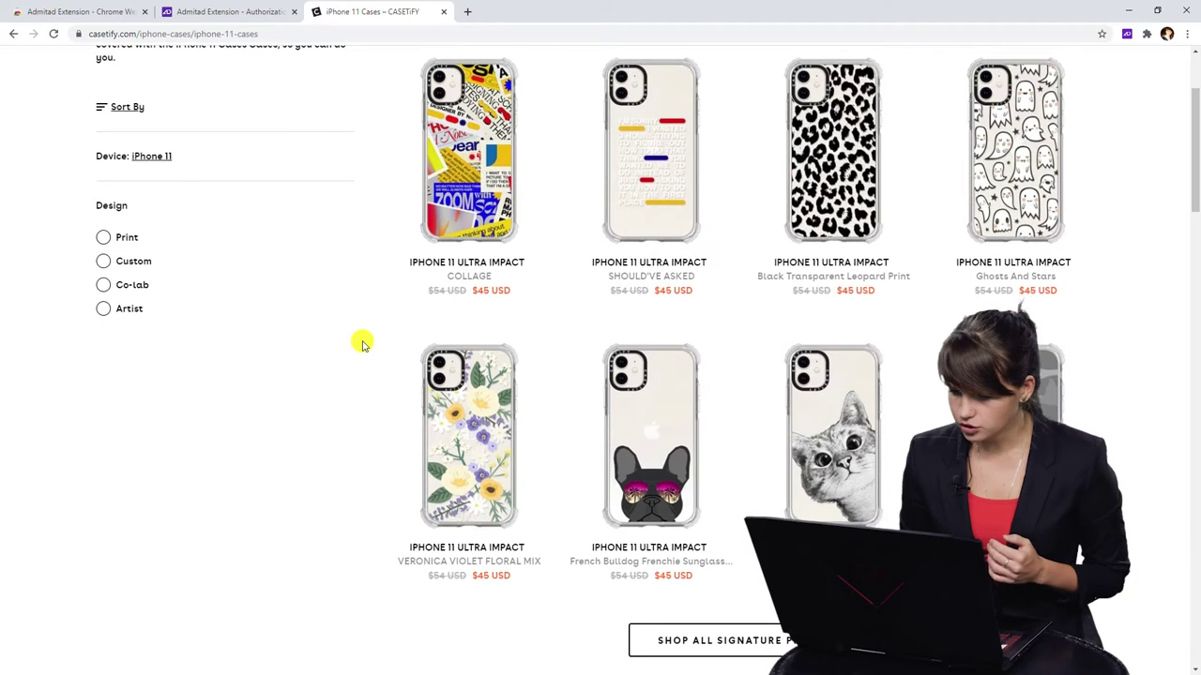
pyautogui.scroll(-7, 363, 345)
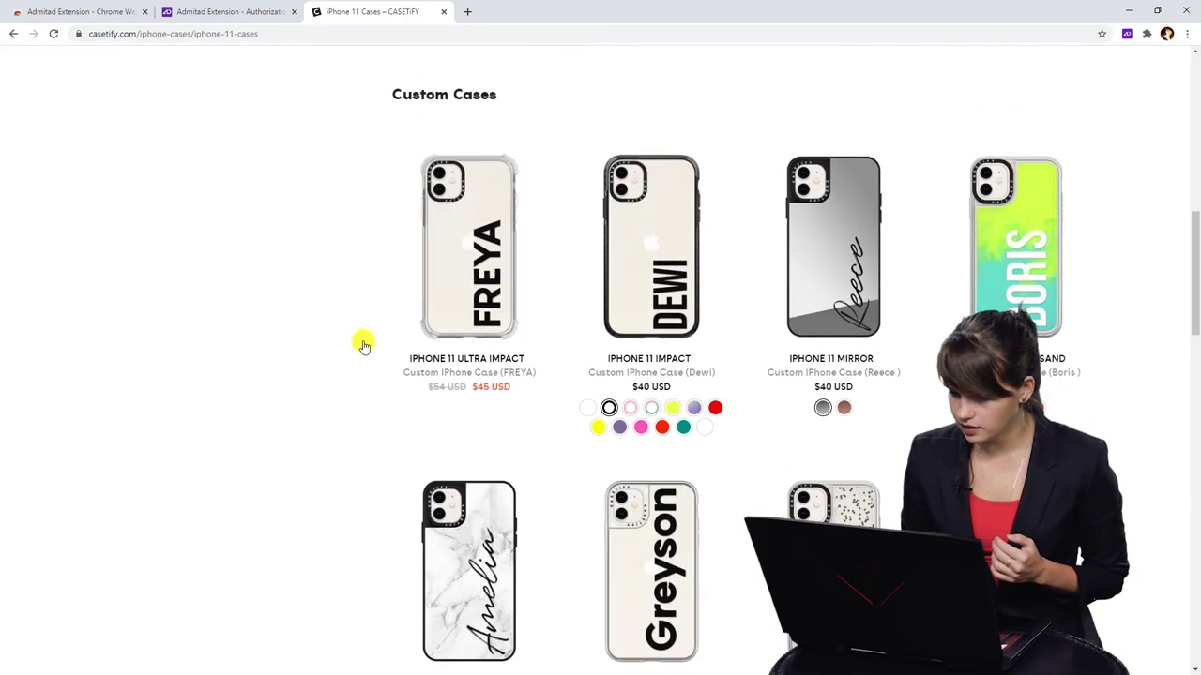
pyautogui.scroll(3, 363, 345)
pyautogui.scroll(4, 363, 345)
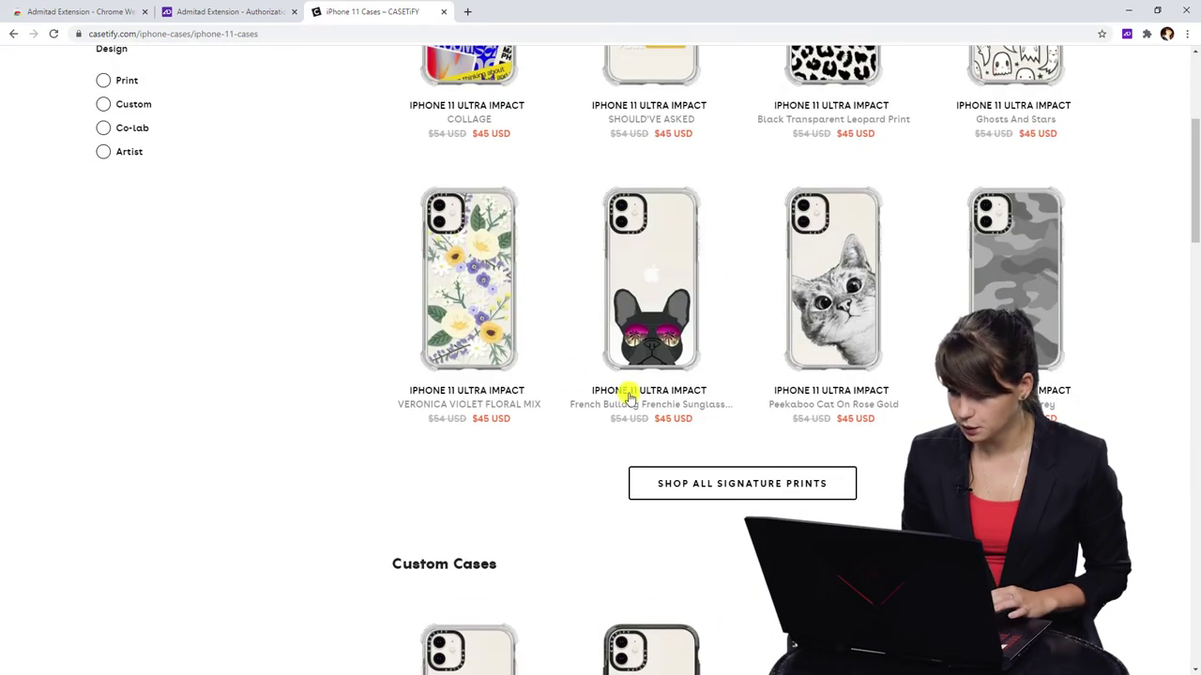
pyautogui.click(827, 383)
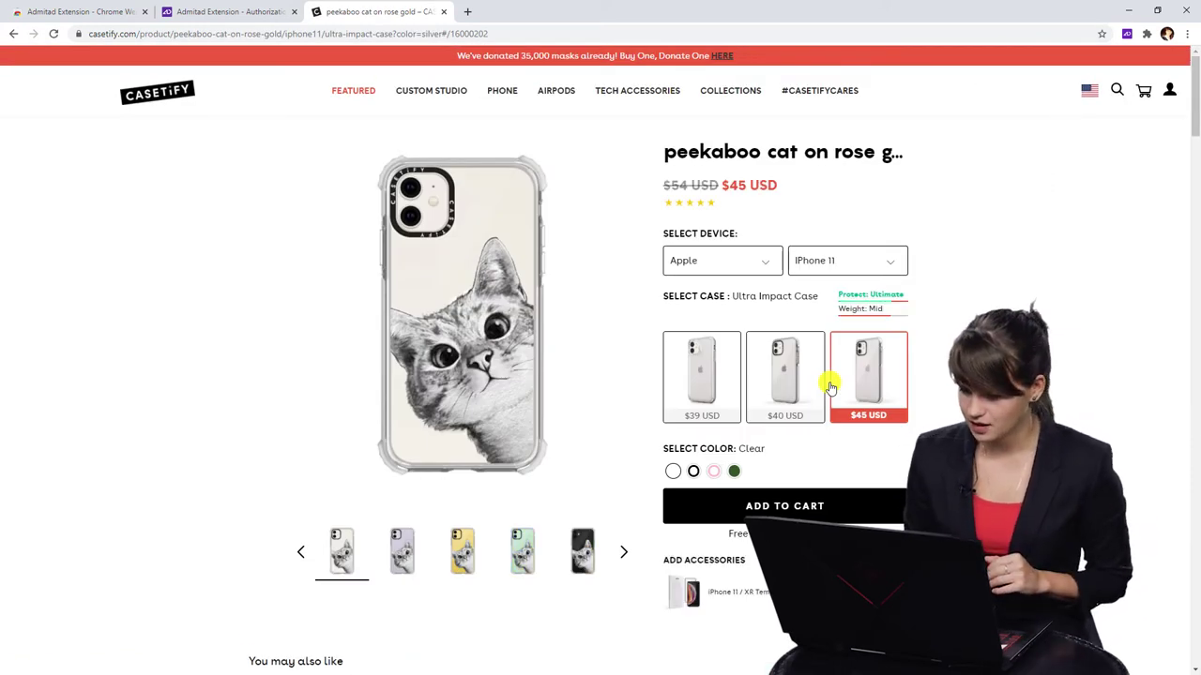
pyautogui.scroll(-2, 1062, 341)
pyautogui.scroll(2, 1062, 342)
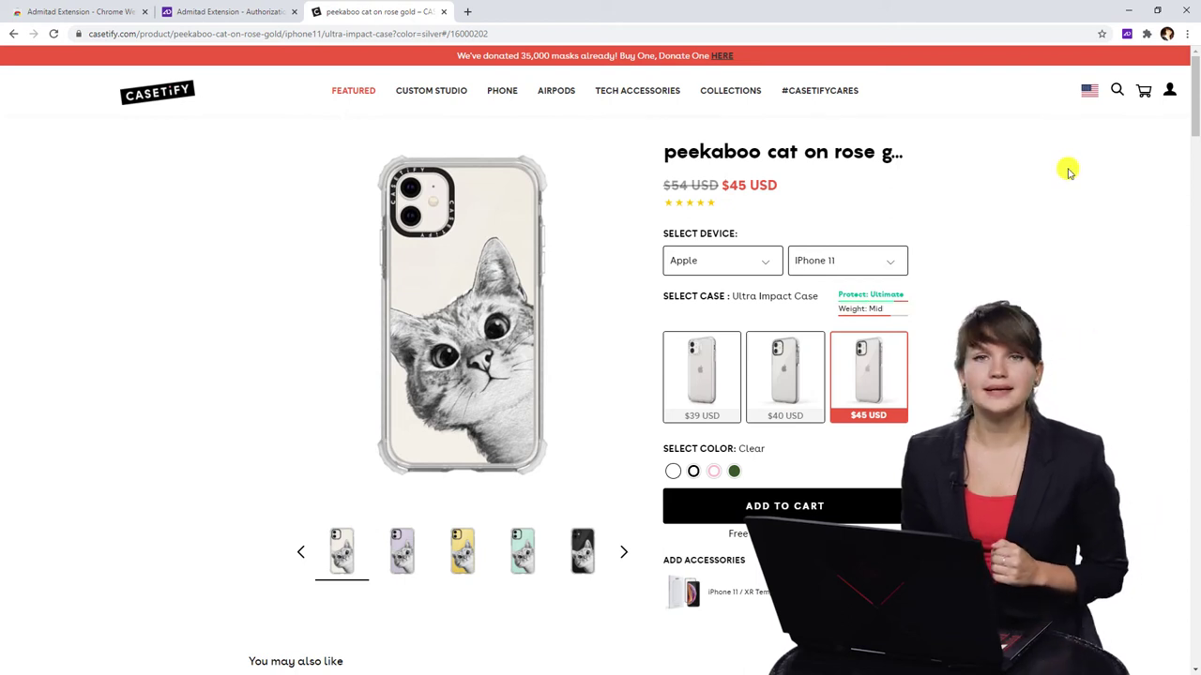
# Step: Show the Casetify US deeplink in Admitad Extension and begin typing SubID 'cat'
pyautogui.click(1126, 38)
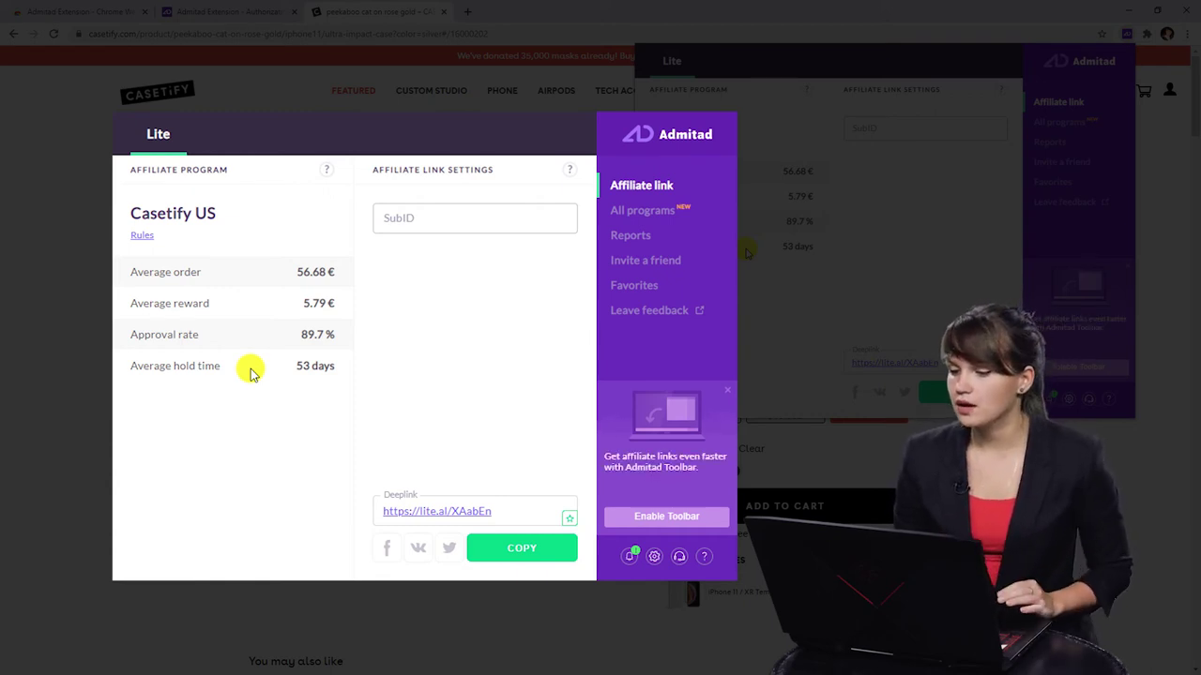
pyautogui.moveTo(443, 210)
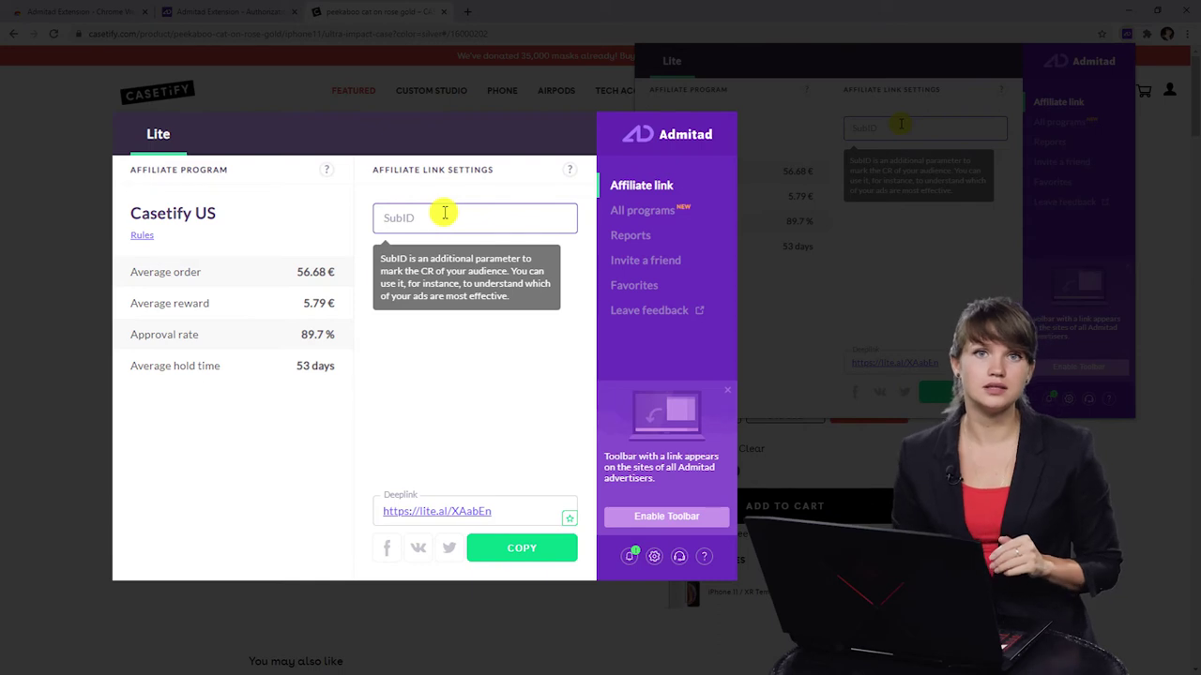
pyautogui.click(445, 213)
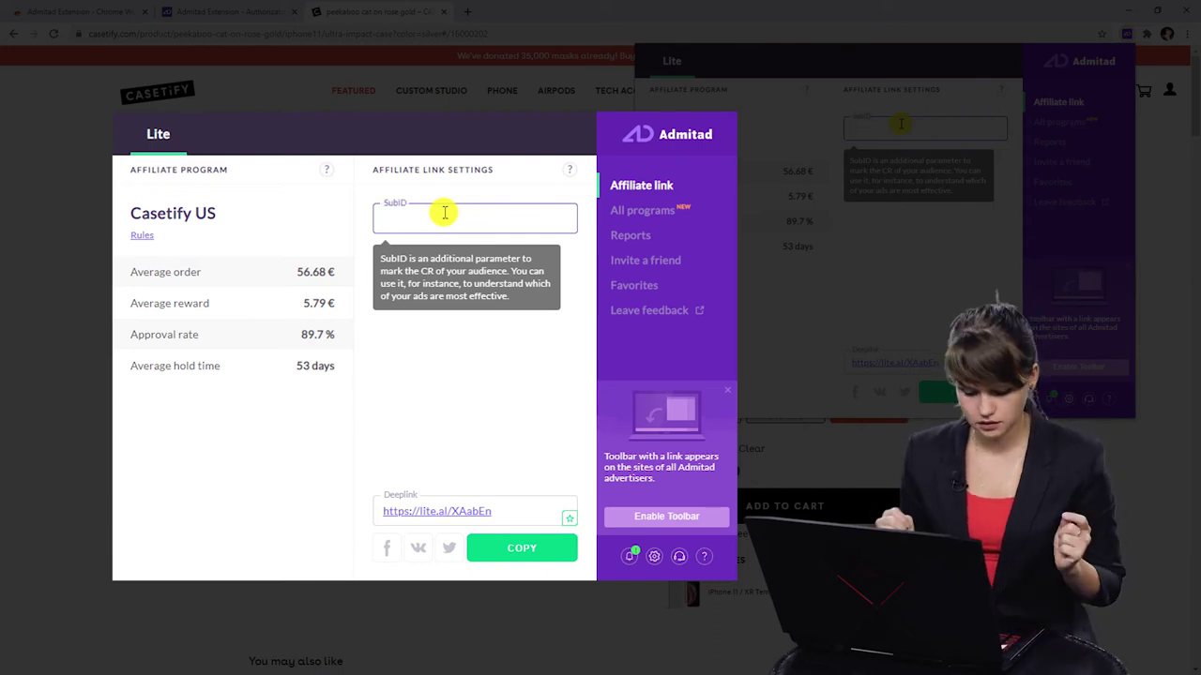
pyautogui.write('c')
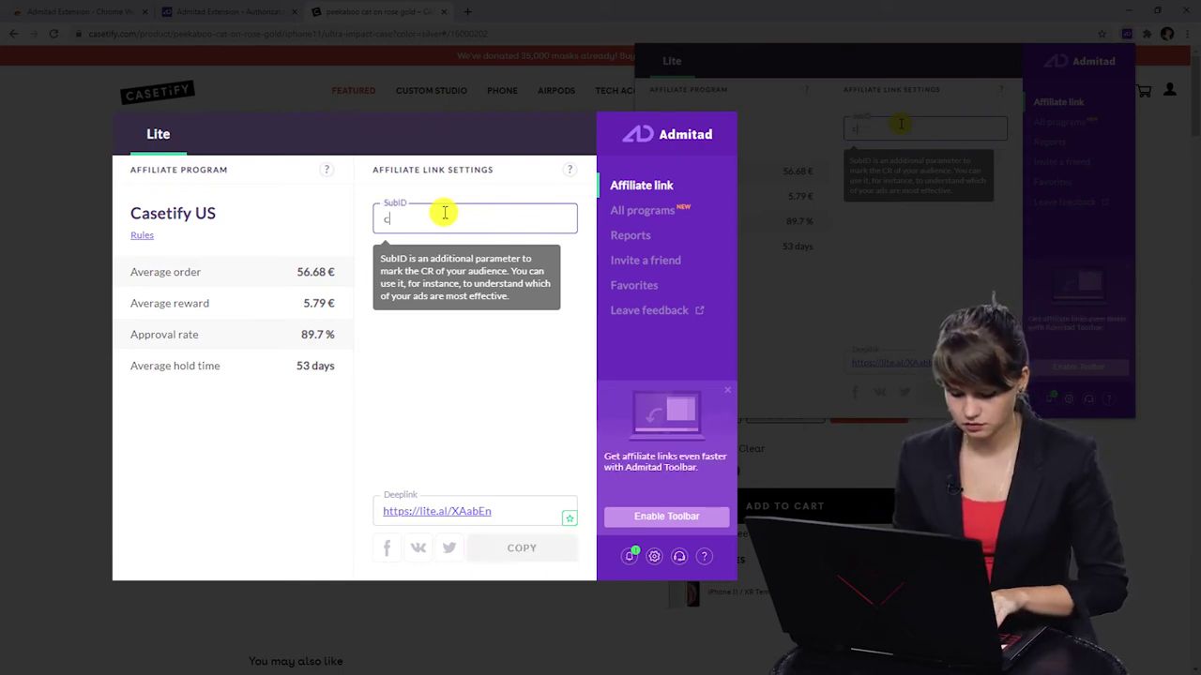
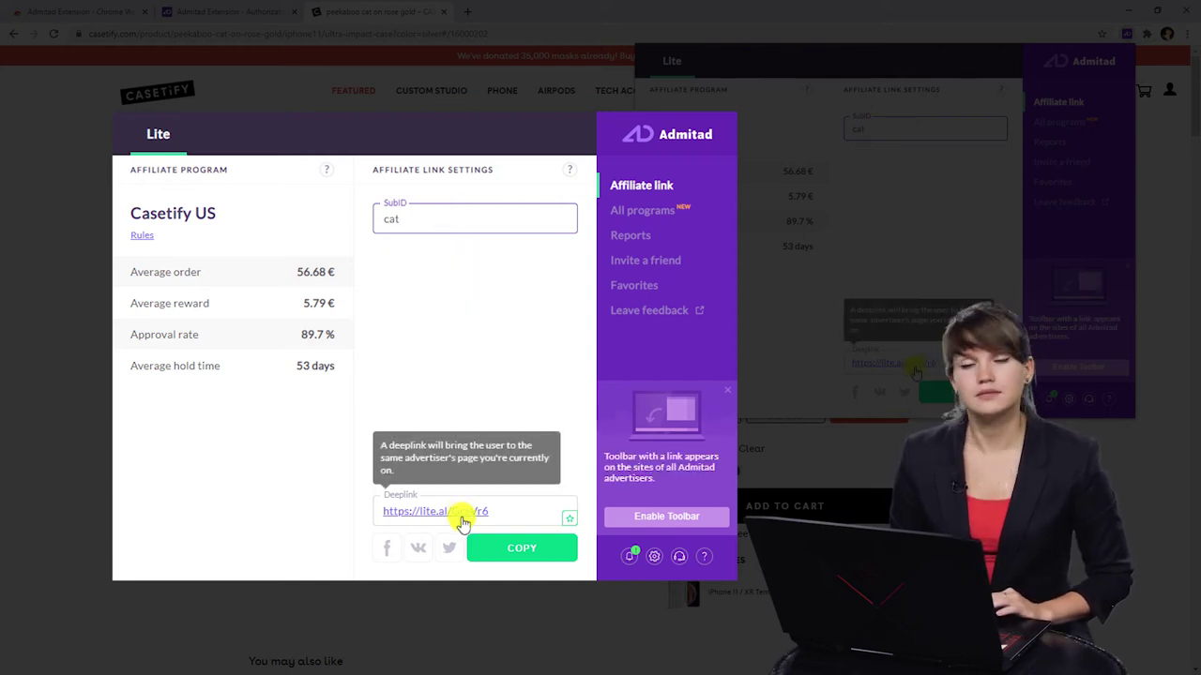
pyautogui.click(499, 547)
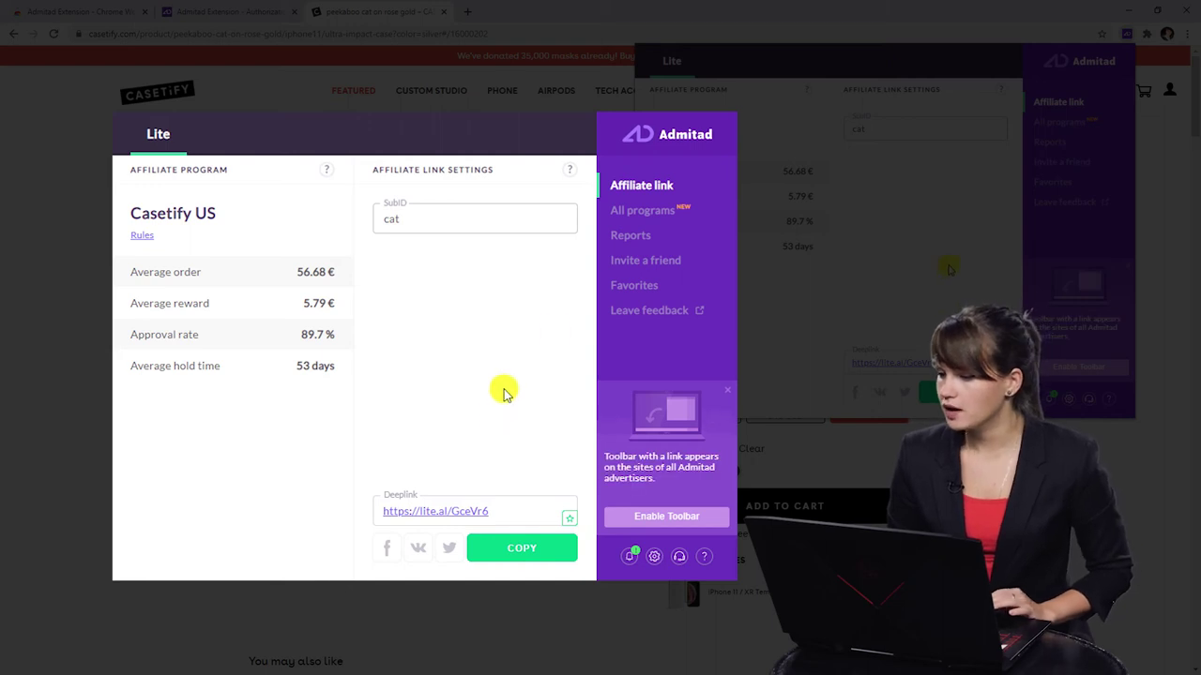
pyautogui.click(623, 213)
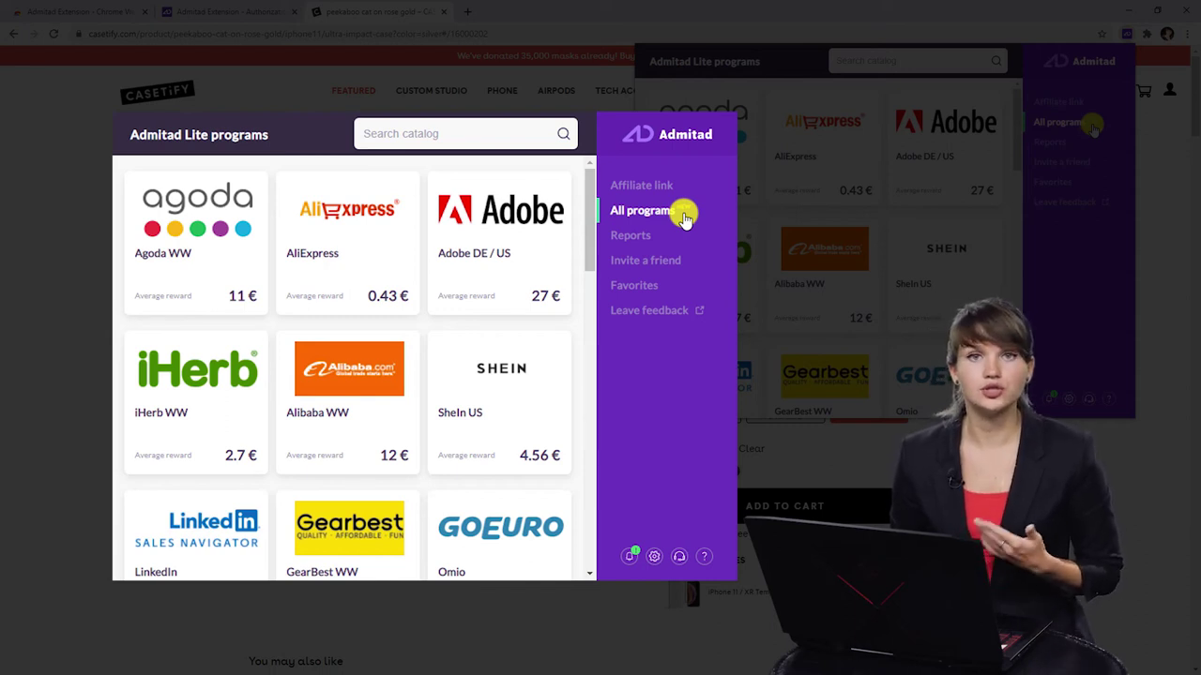
# Step: Open adobe.com in a new tab from the Adobe DE / US program card
pyautogui.moveTo(512, 252)
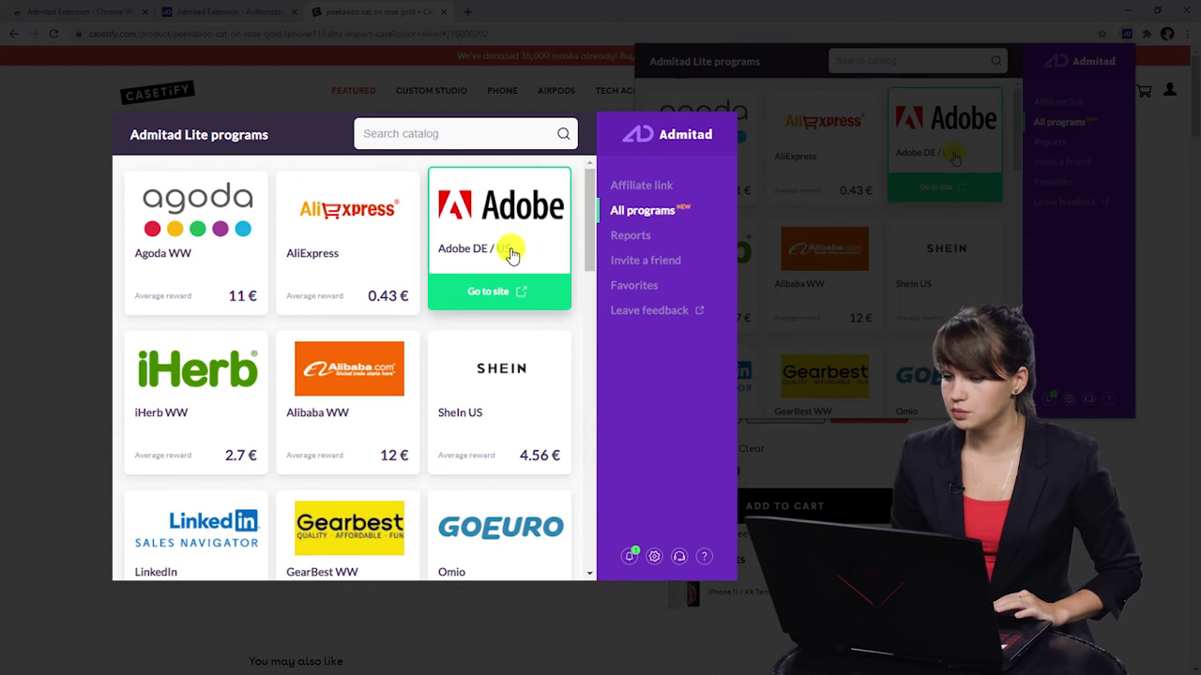
pyautogui.click(954, 156)
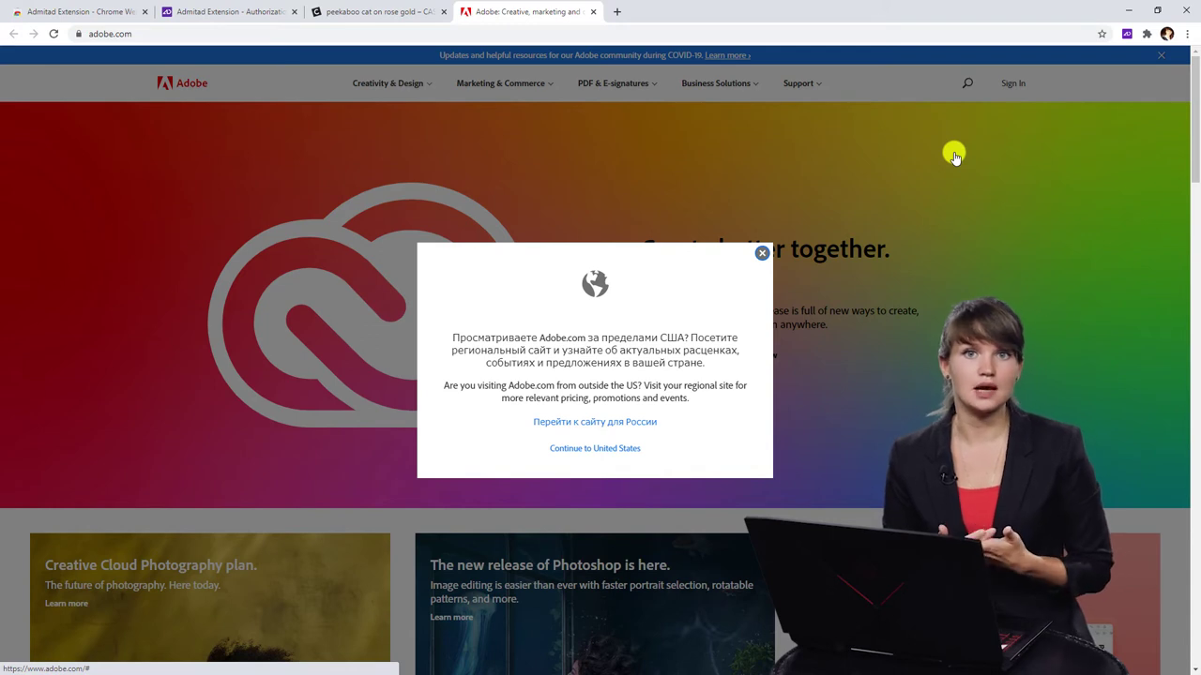
# Step: Dismiss Adobe's region dialog and bring up the Adobe DE / US affiliate deeplink in Admitad
pyautogui.click(762, 252)
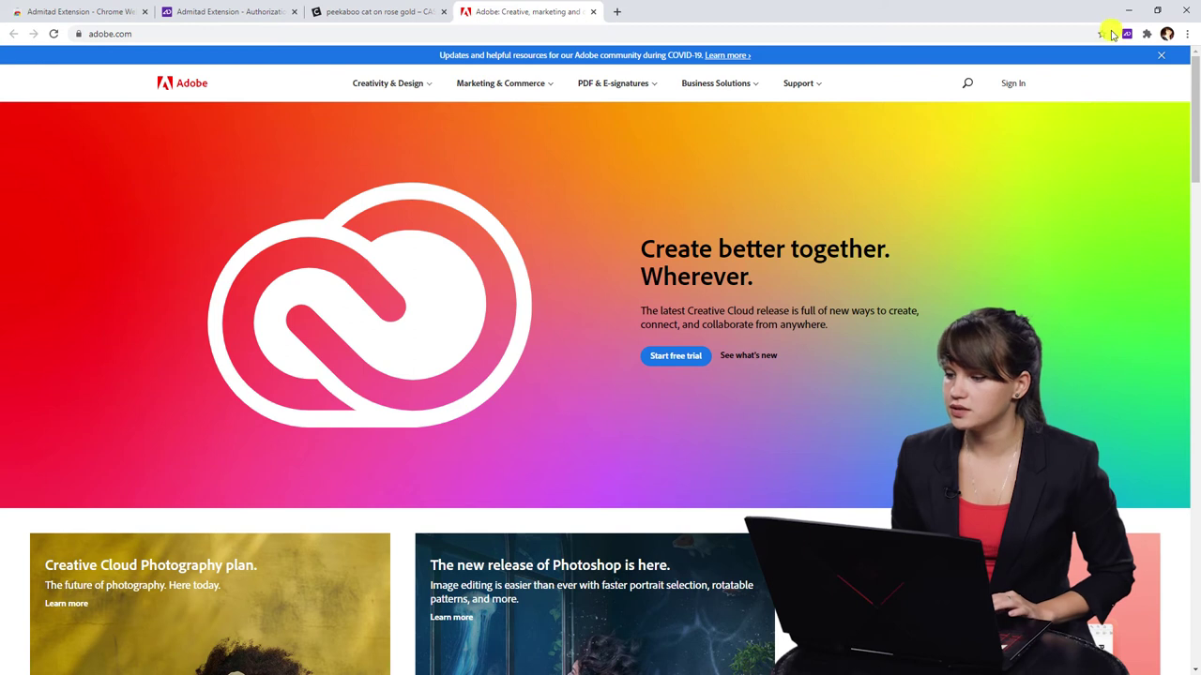
pyautogui.click(1126, 35)
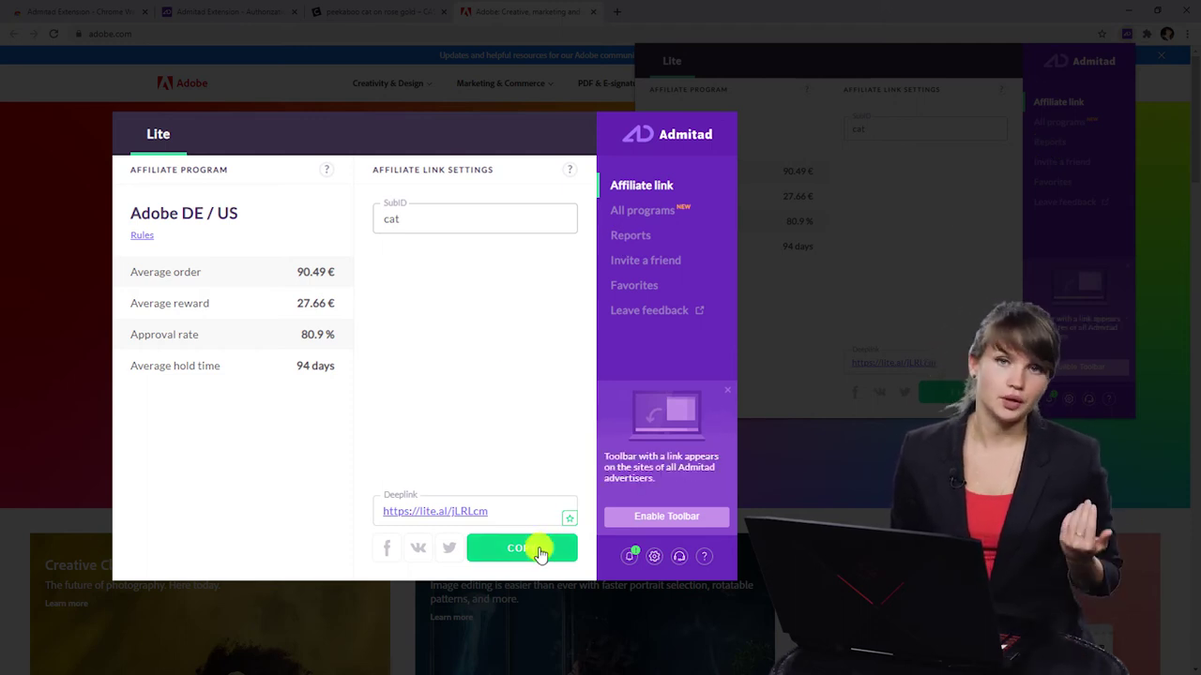
# Step: Browse the programs catalog to its pagination, then view the last-7-days earnings report
pyautogui.click(647, 208)
pyautogui.scroll(-10, 498, 268)
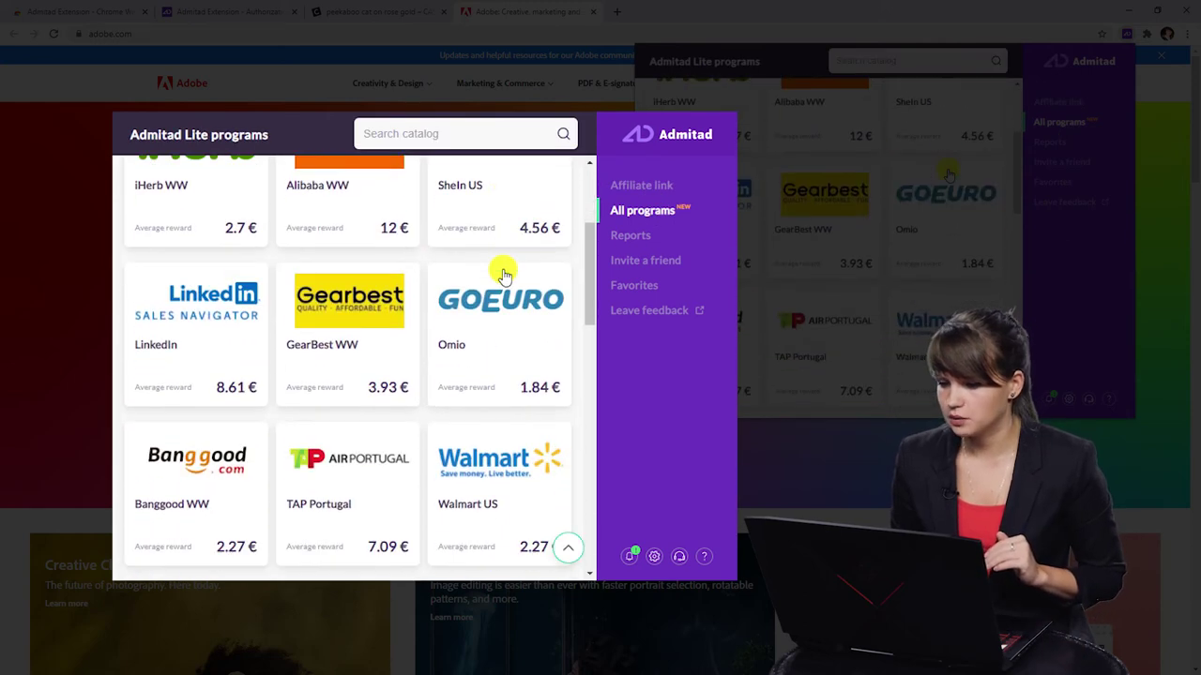
pyautogui.scroll(-6, 504, 274)
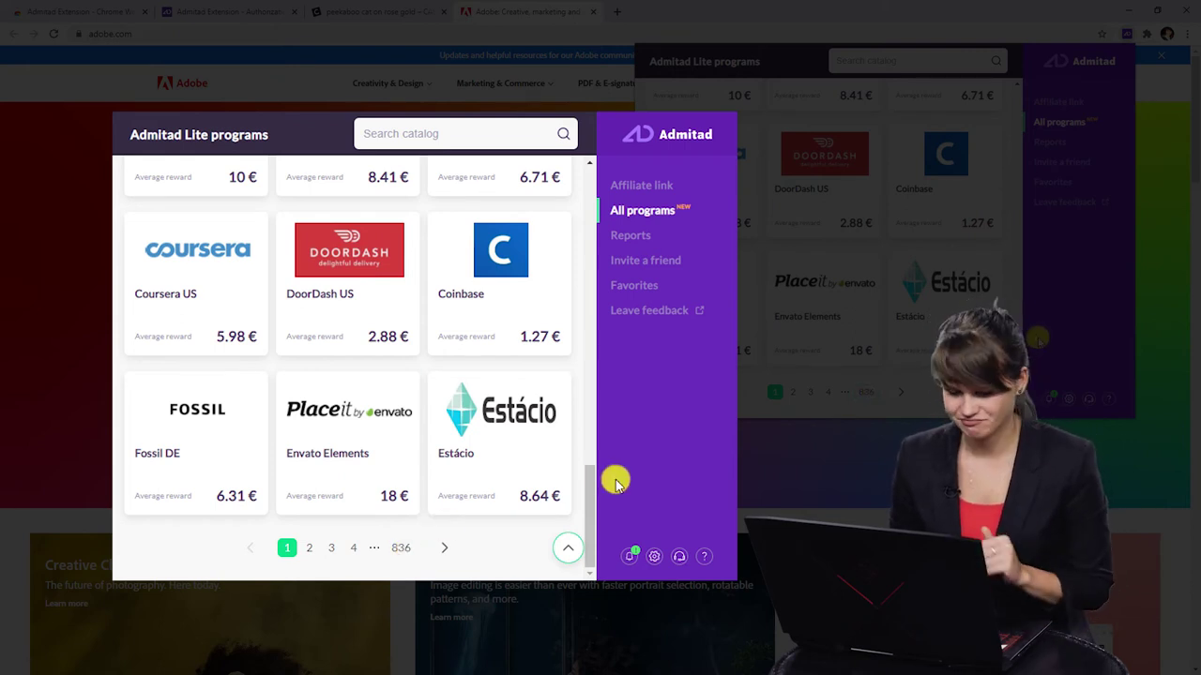
pyautogui.click(626, 238)
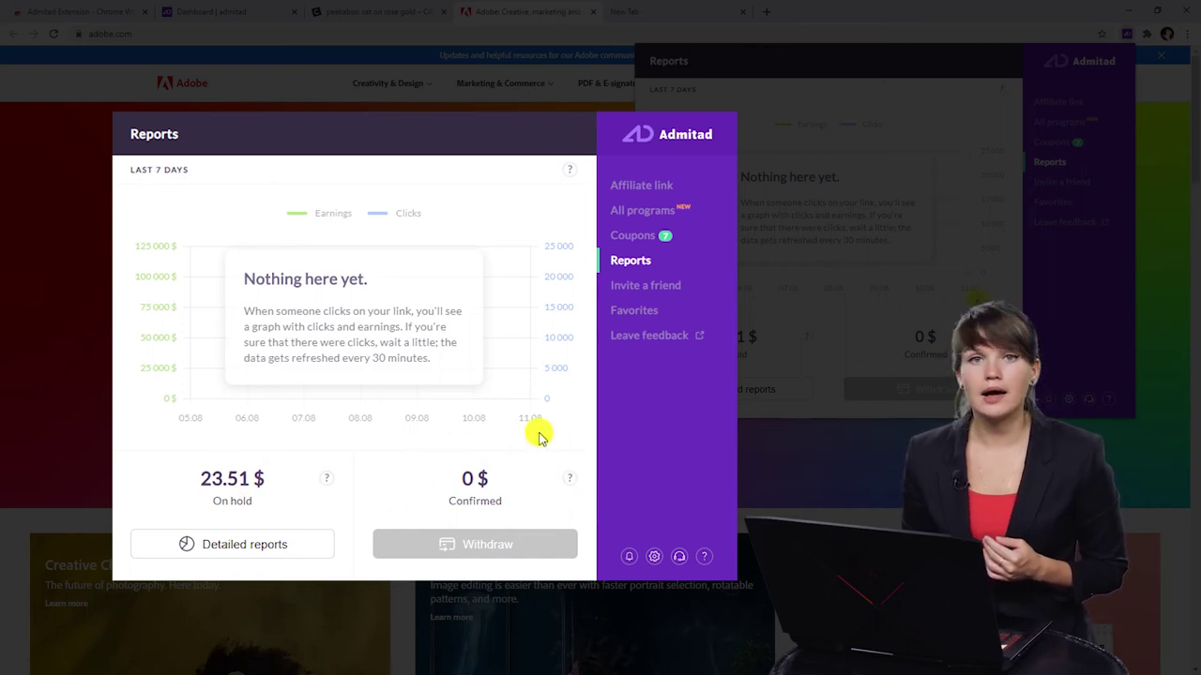
# Step: Open the Admitad website's detailed On Actions report for 02.08.2020–11.08.2020
pyautogui.moveTo(508, 532)
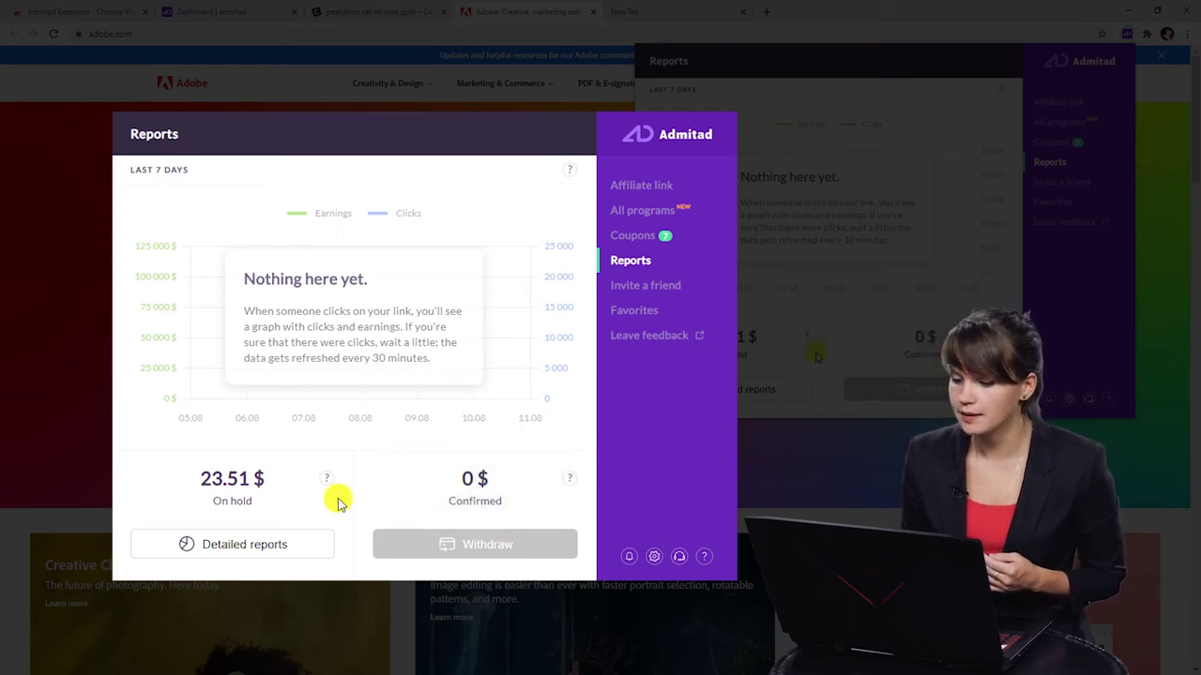
pyautogui.click(237, 545)
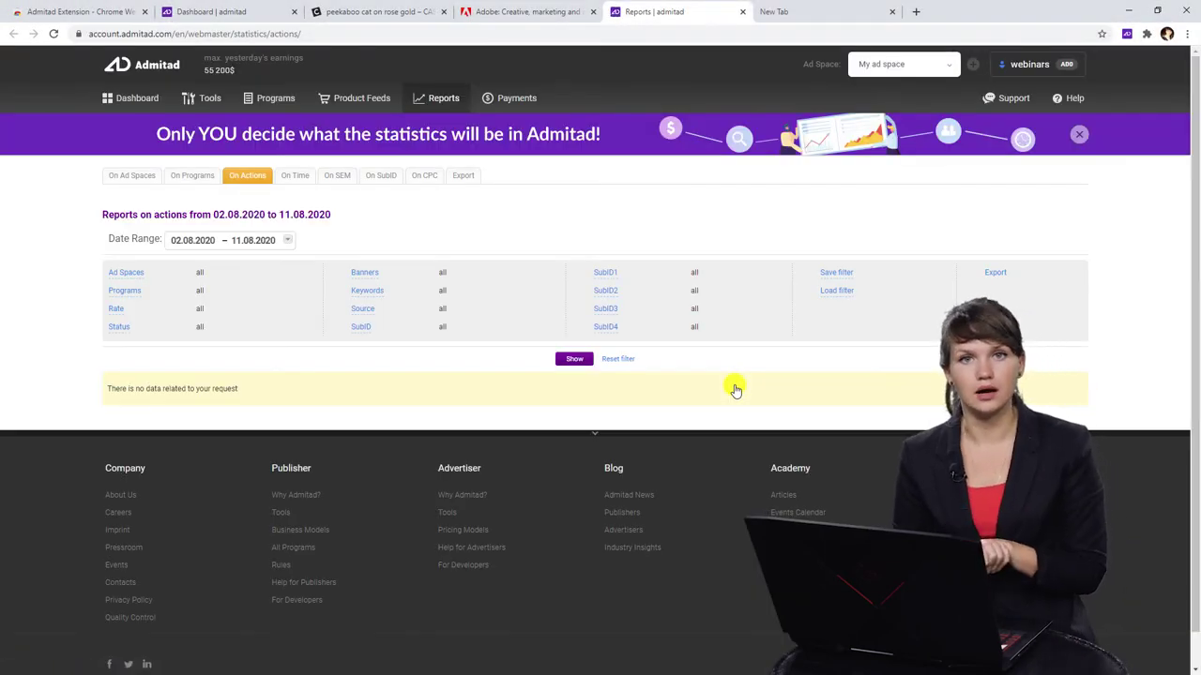
# Step: Show On Ad Spaces statistics for this year to date, then return to the Adobe tab
pyautogui.click(132, 177)
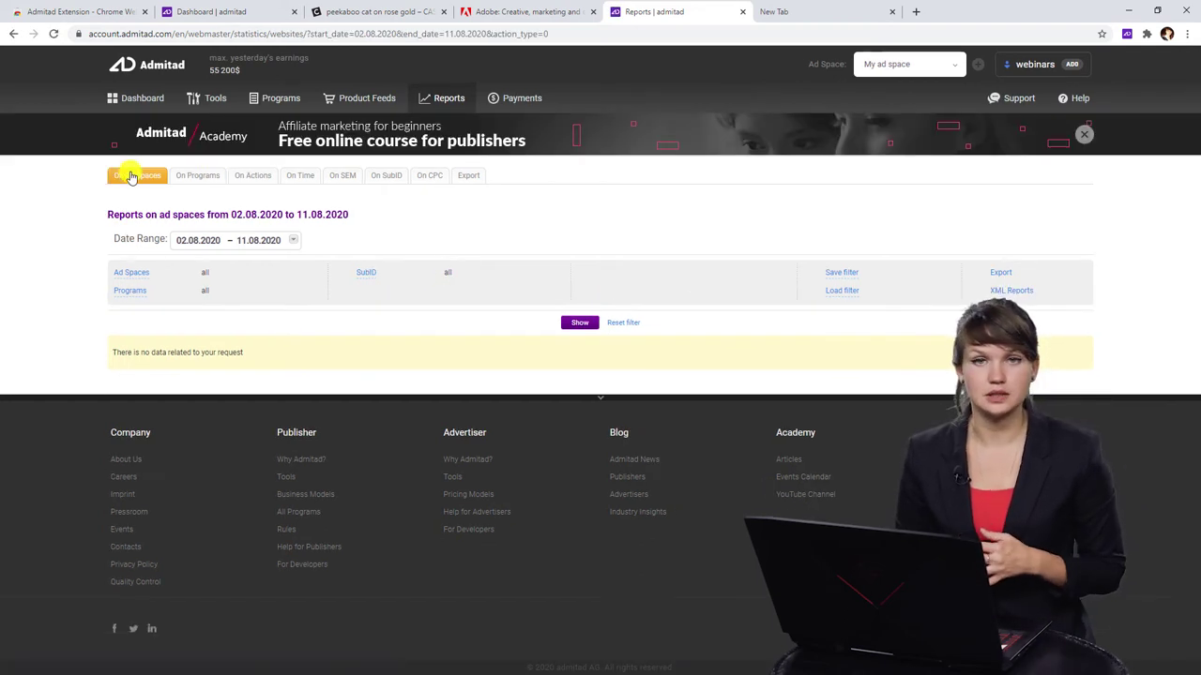
pyautogui.click(252, 242)
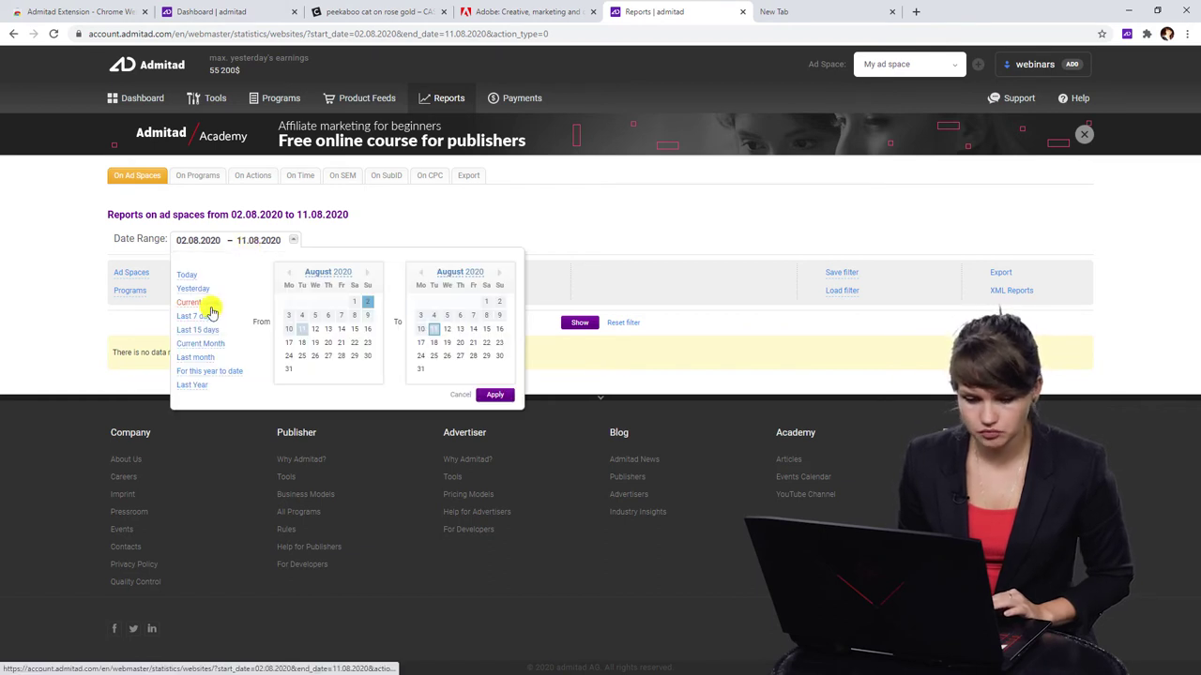
pyautogui.click(208, 374)
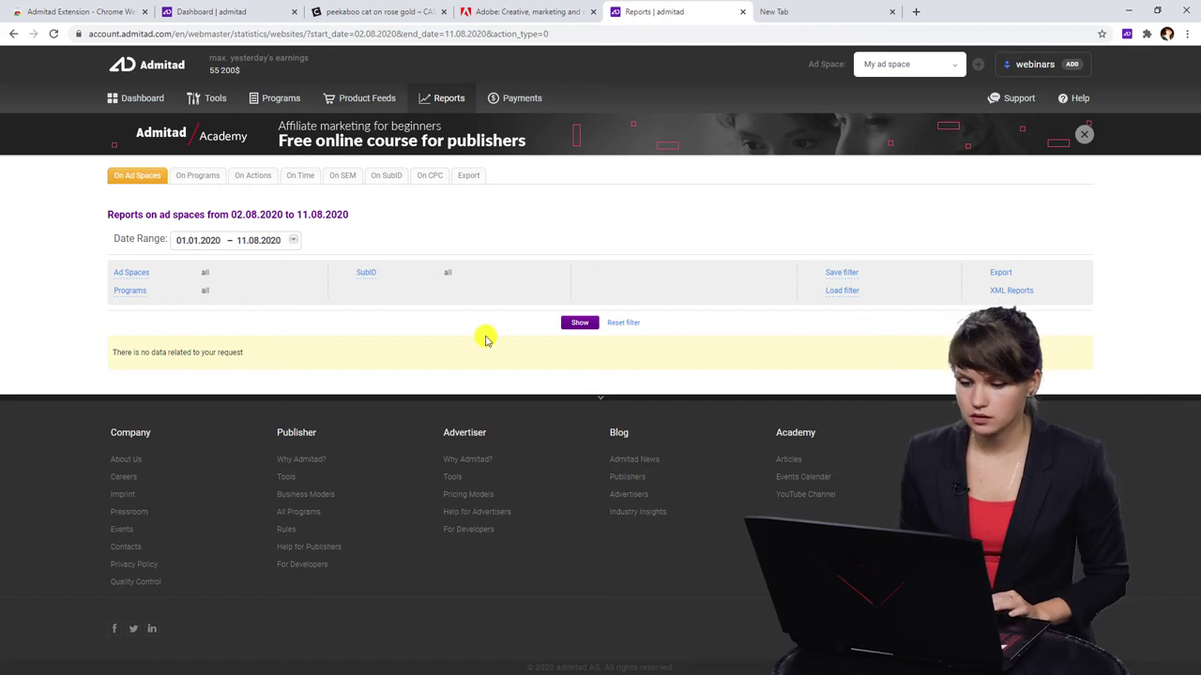
pyautogui.click(572, 329)
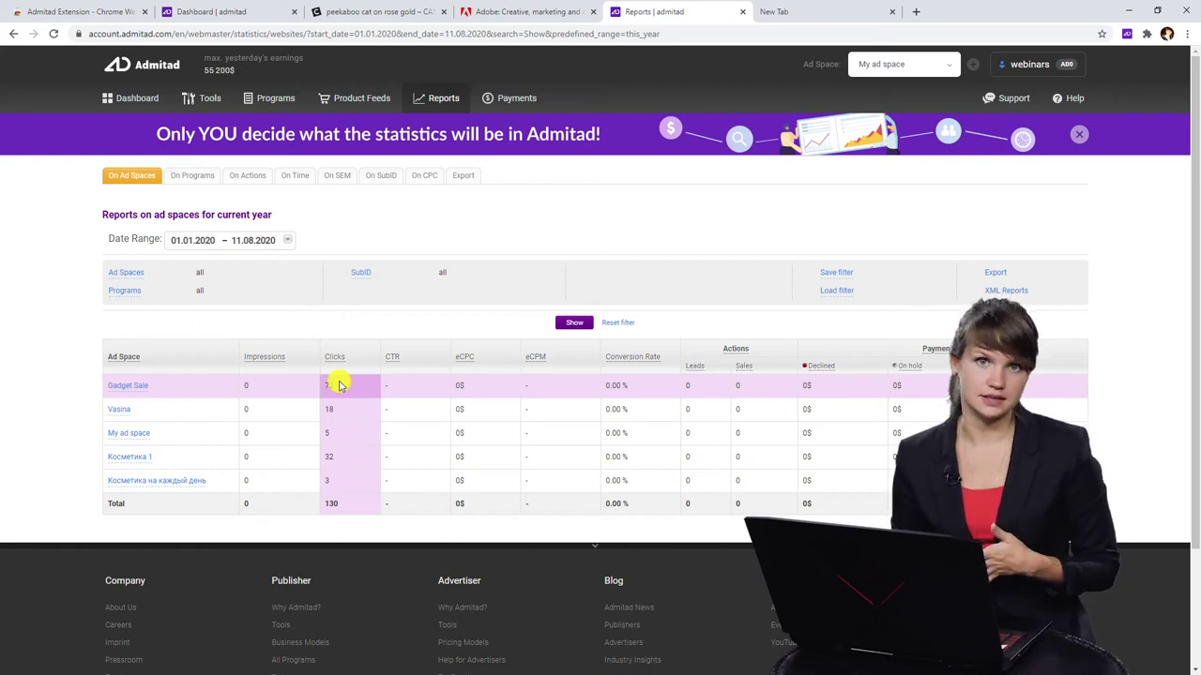
pyautogui.click(531, 14)
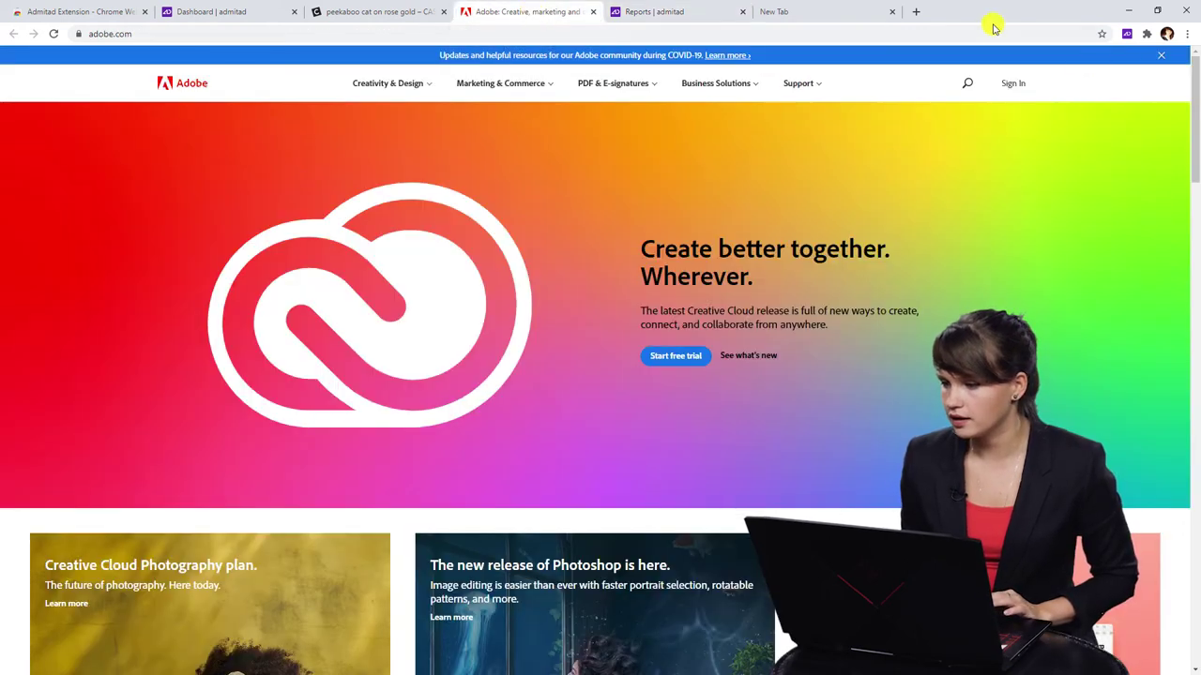
# Step: Reopen the Admitad popup on adobe.com and go to the Invite a friend section
pyautogui.click(1126, 35)
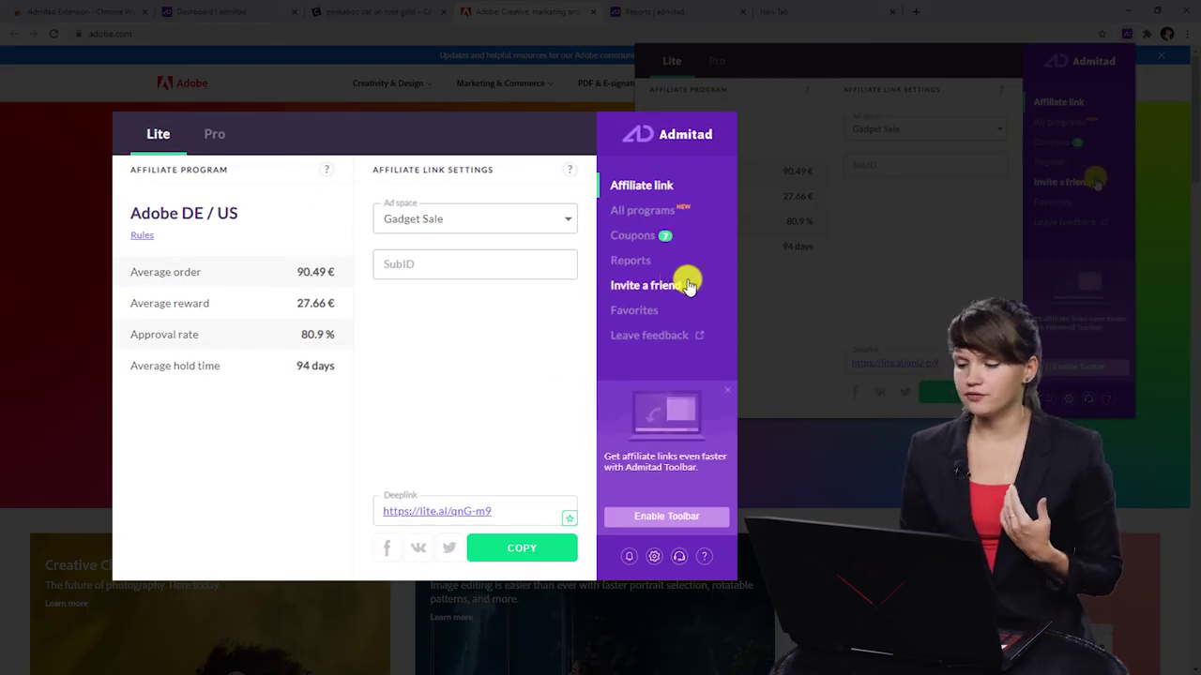
pyautogui.click(690, 286)
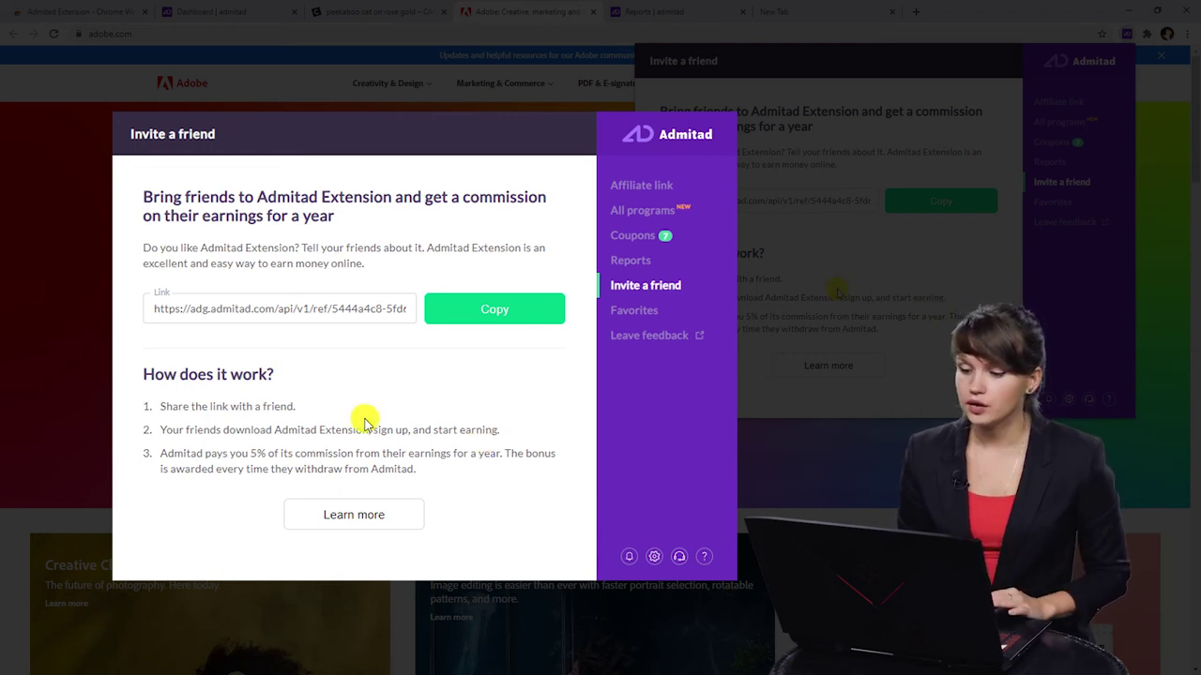
# Step: Copy the referral link offering 5% commission on friends' earnings
pyautogui.click(478, 319)
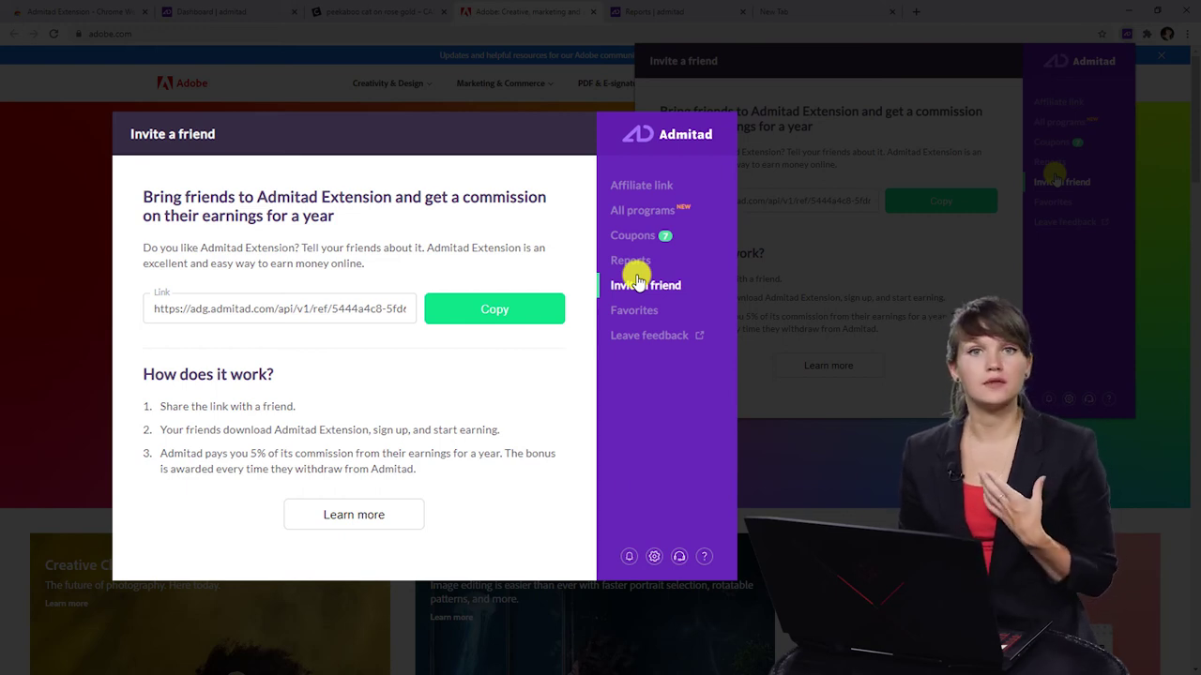
pyautogui.click(626, 185)
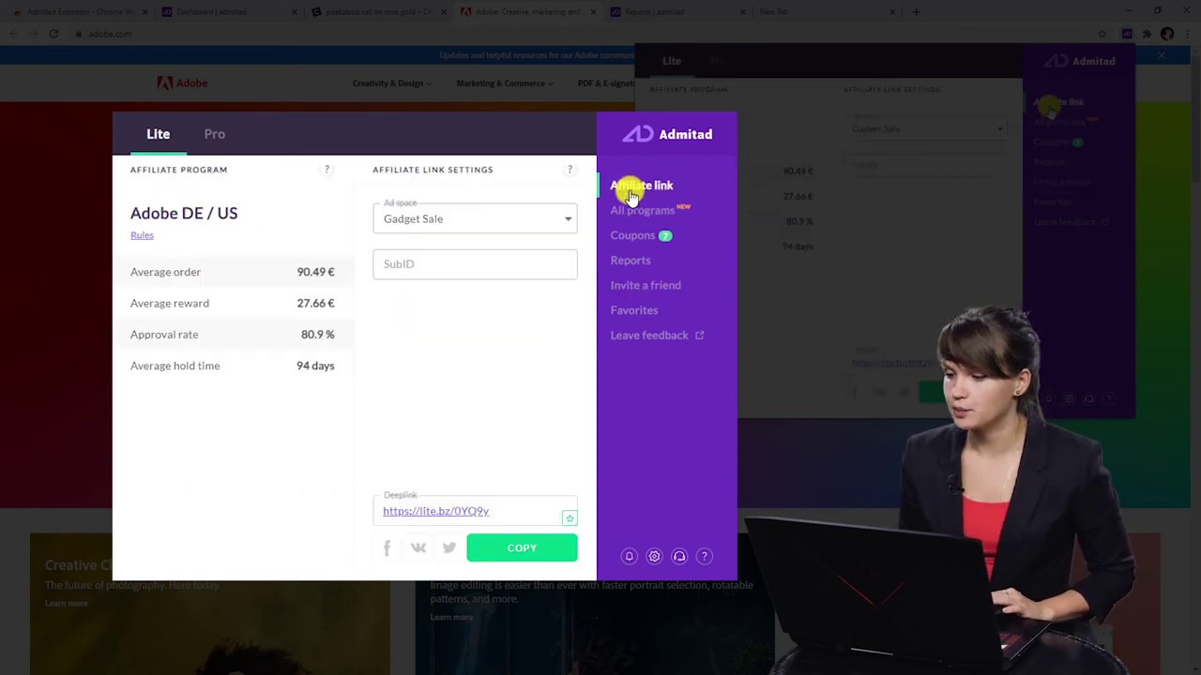
pyautogui.click(570, 518)
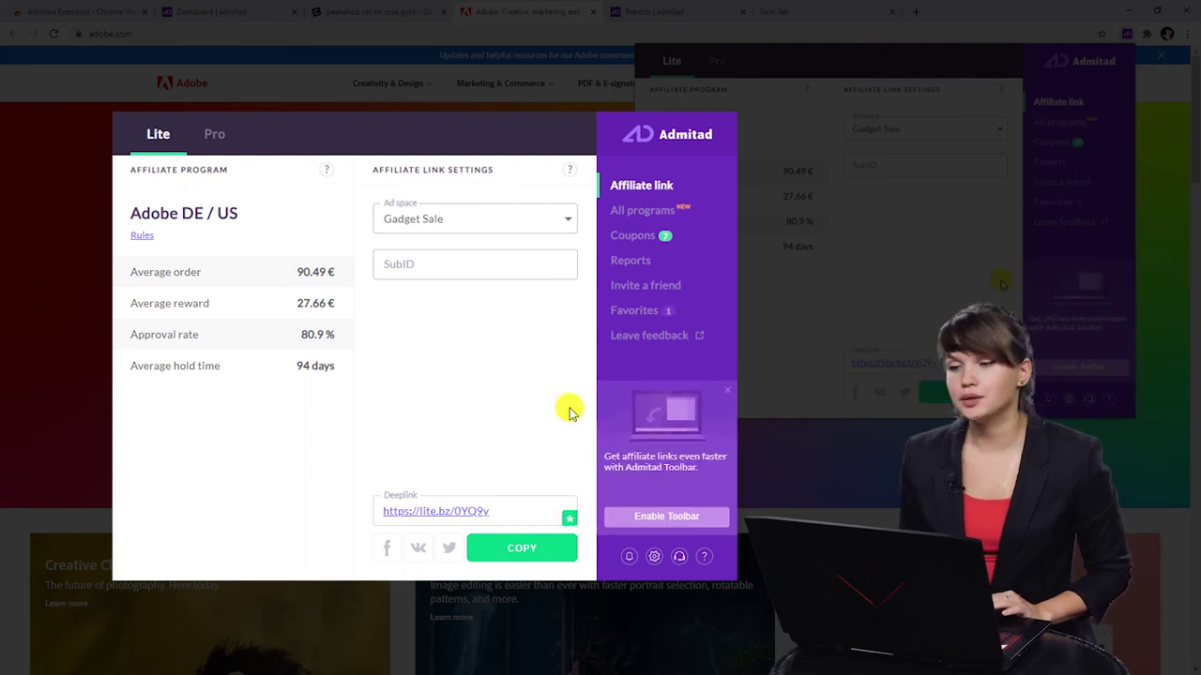
pyautogui.click(634, 313)
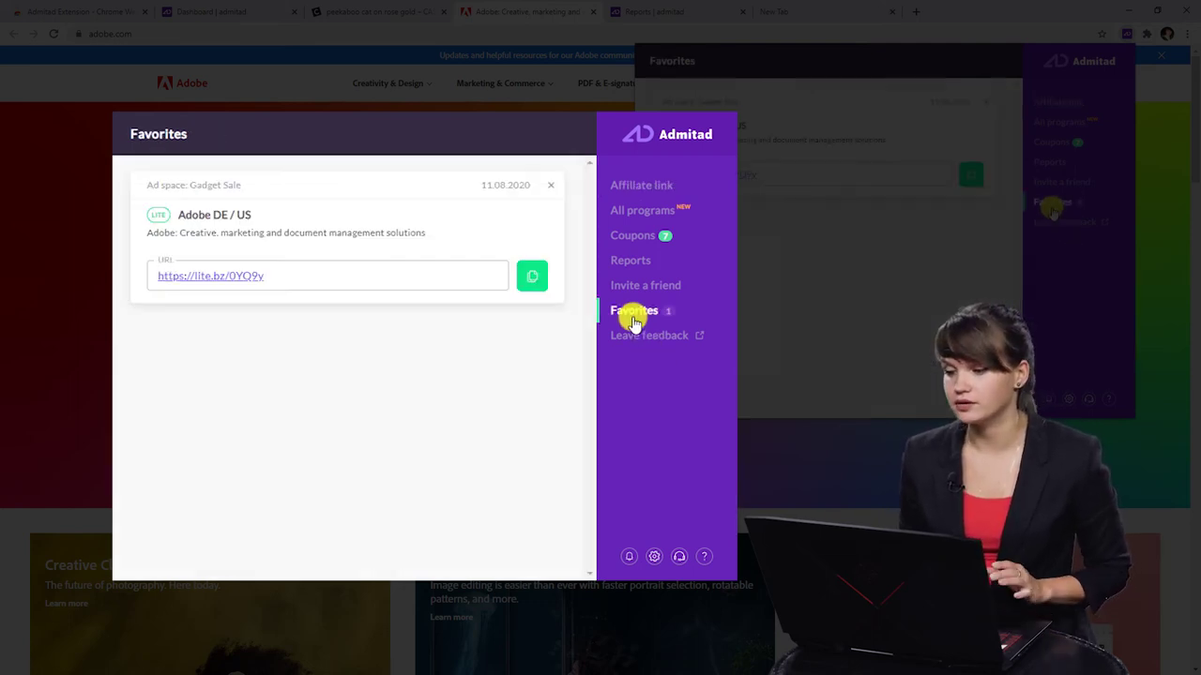